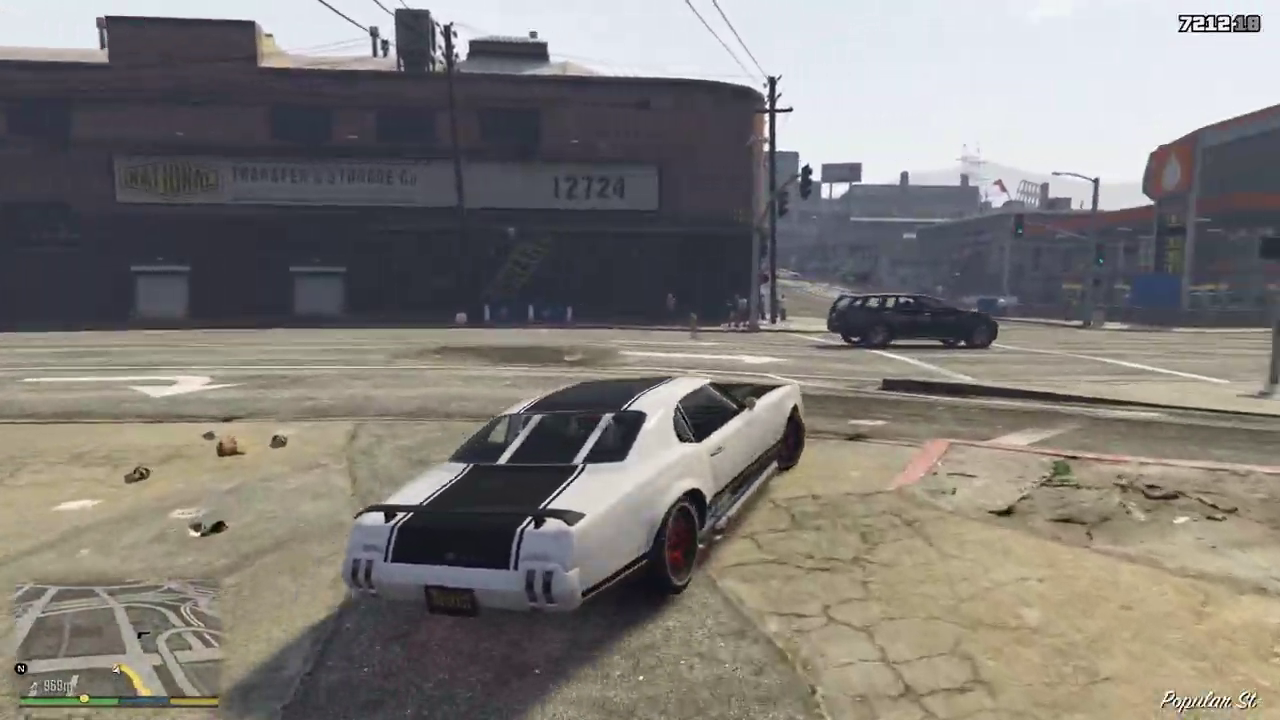
{"action": "key", "text": "w"}
{"action": "key", "text": "a"}
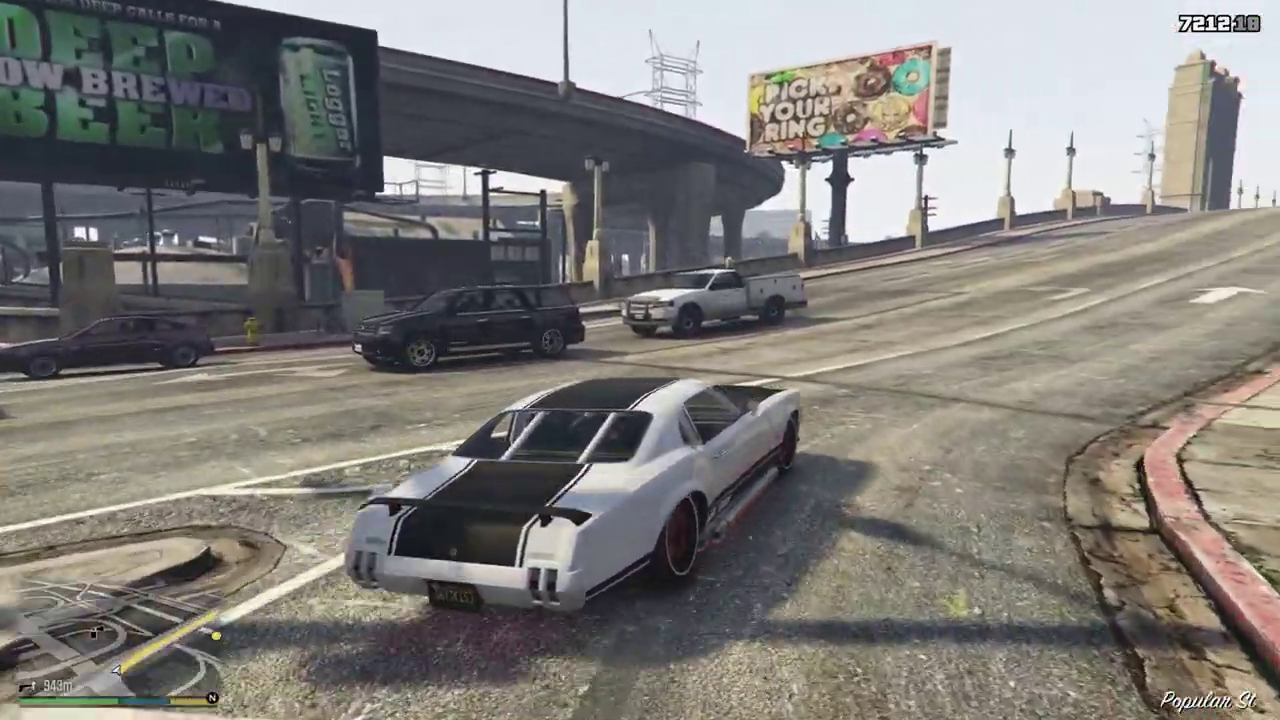
{"action": "key", "text": "w"}
{"action": "key", "text": "d"}
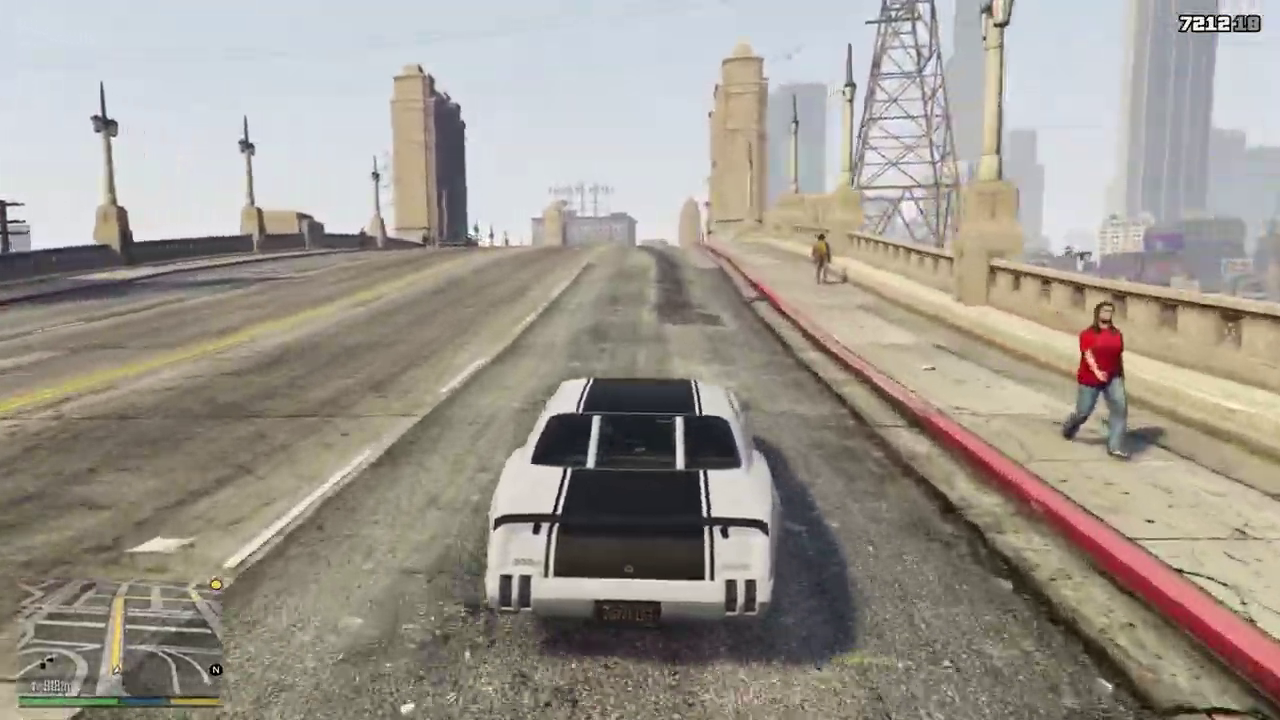
{"action": "key", "text": "w"}
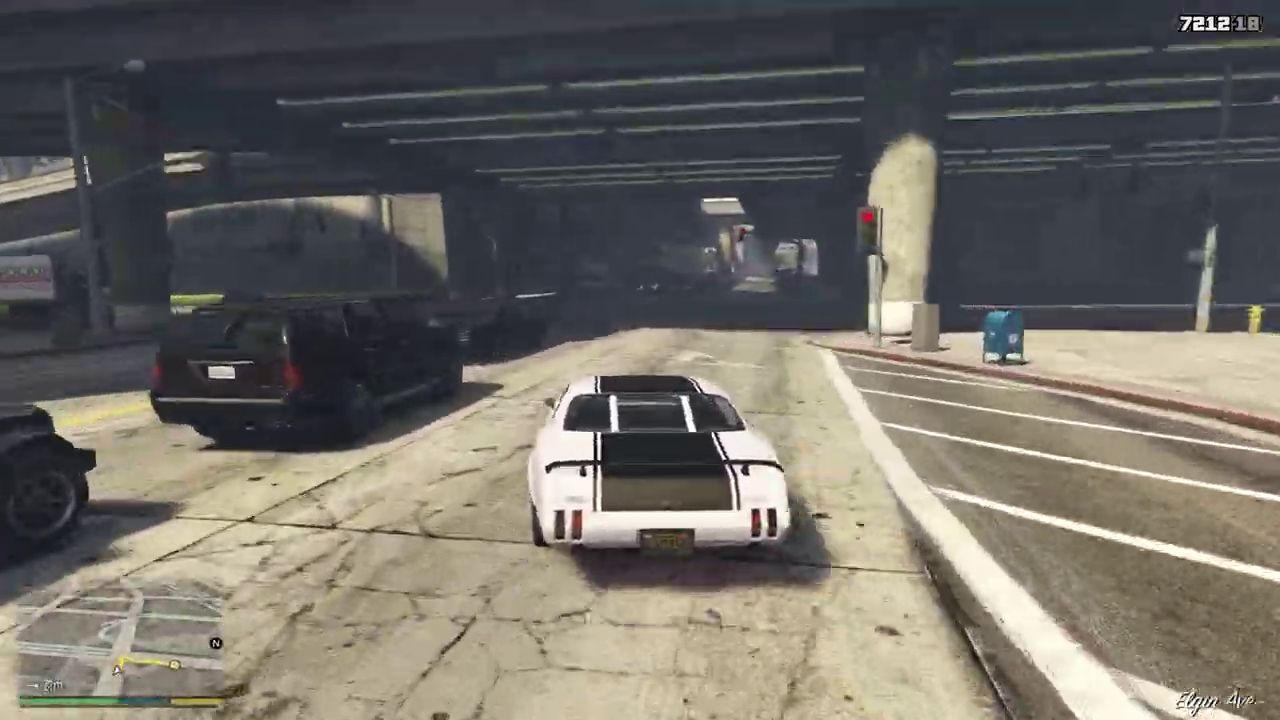
{"action": "key", "text": "w"}
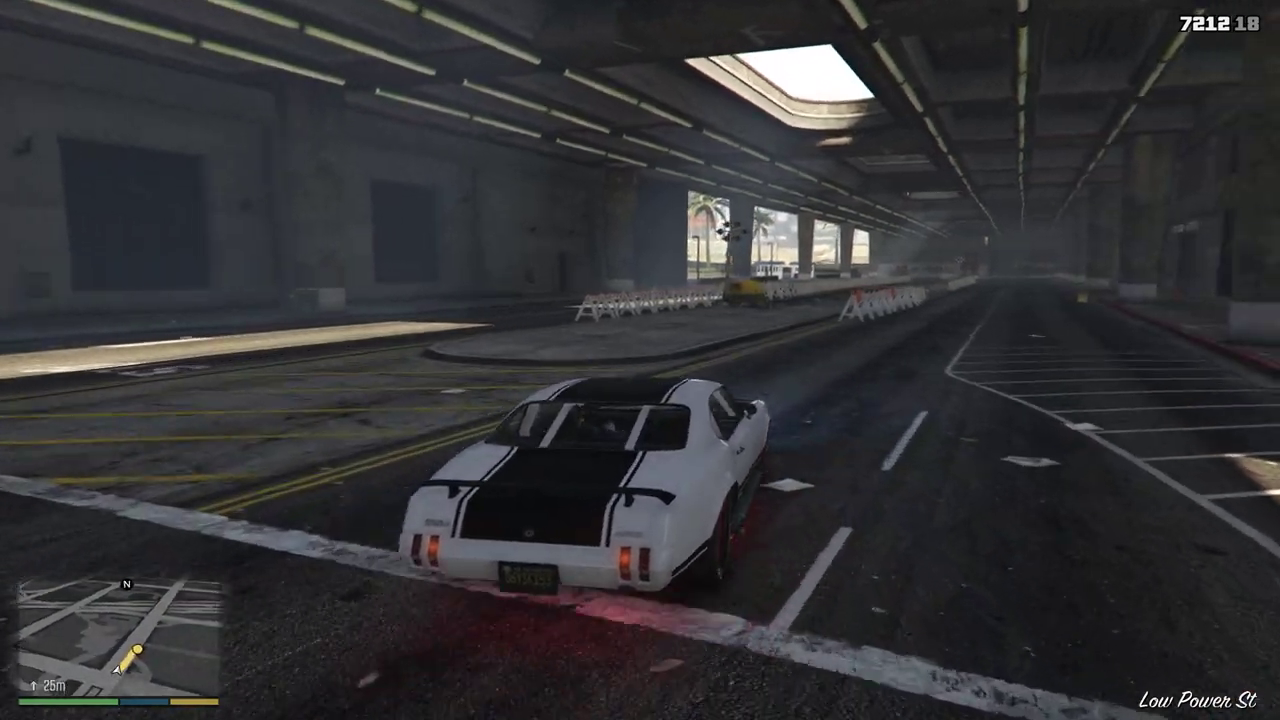
{"action": "key", "text": "d"}
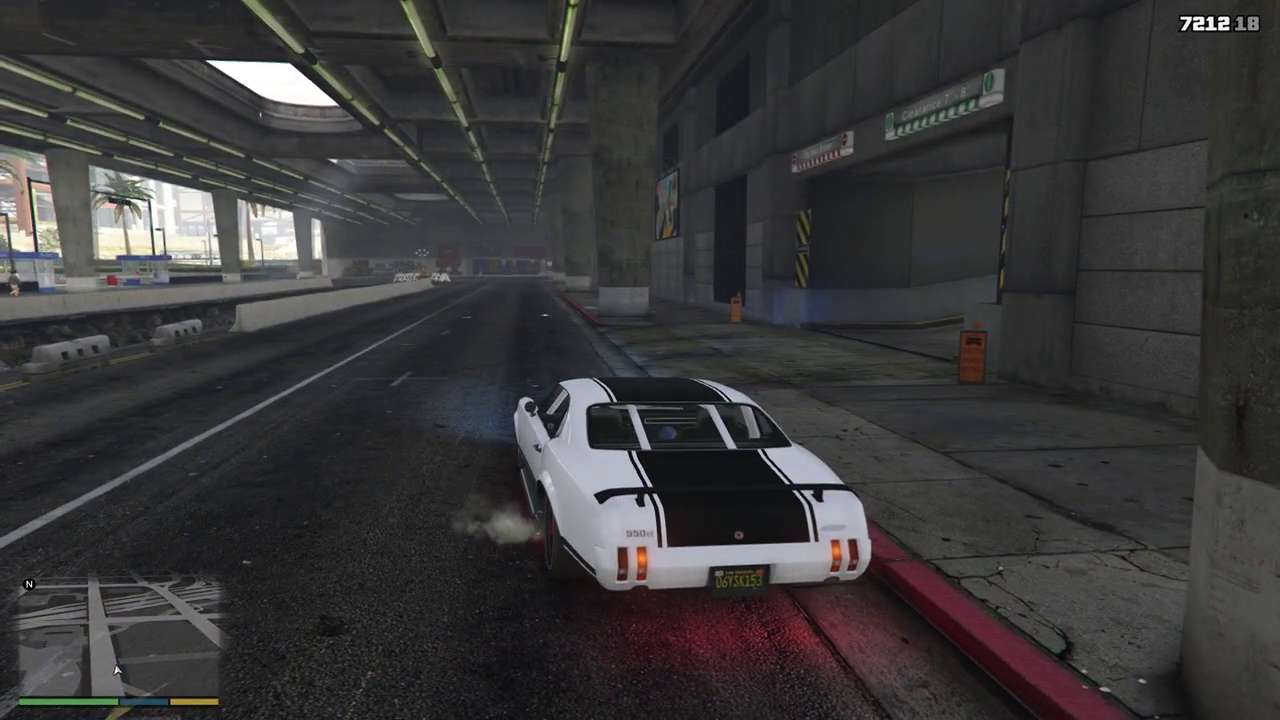
{"action": "key", "text": "v"}
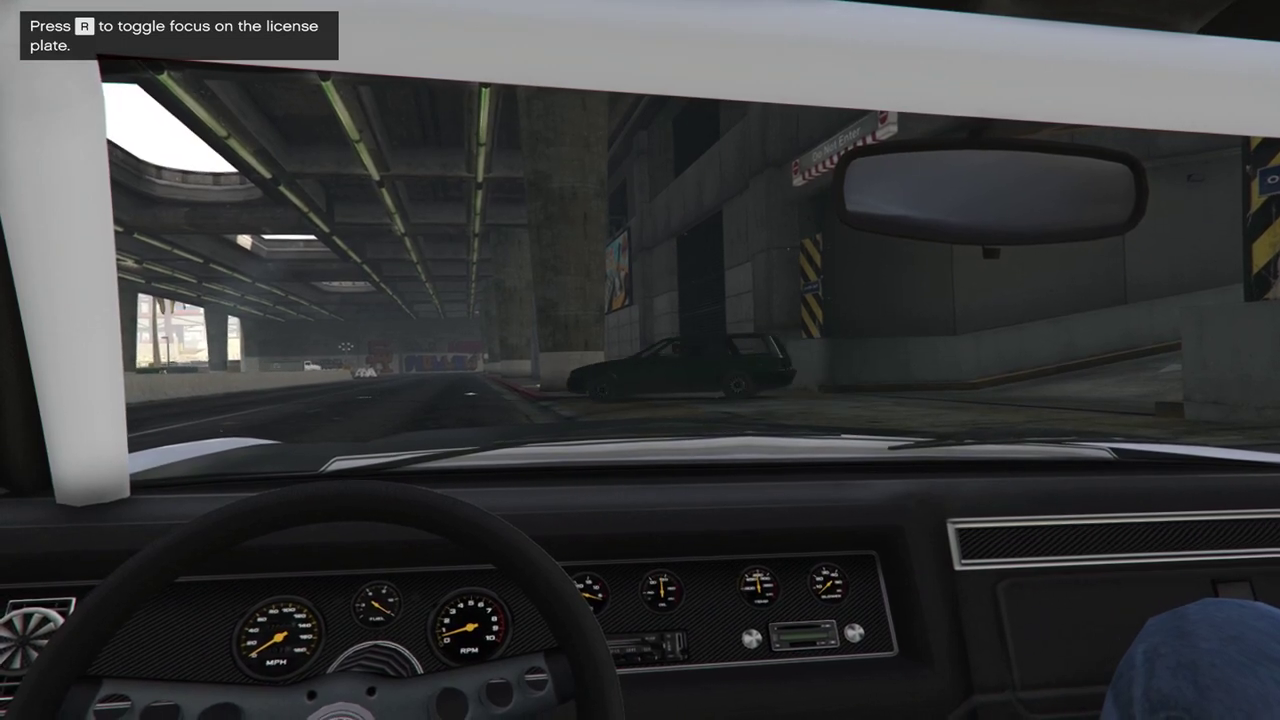
{"action": "key", "text": "r"}
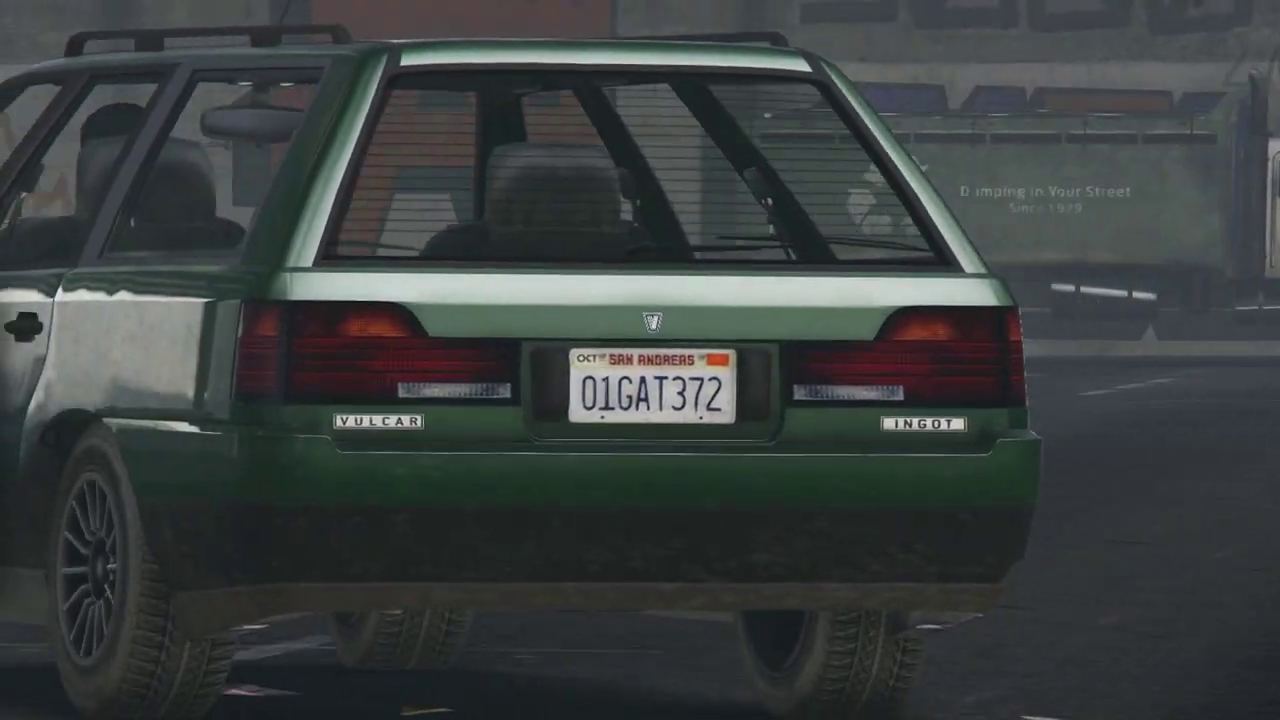
{"action": "key", "text": "r"}
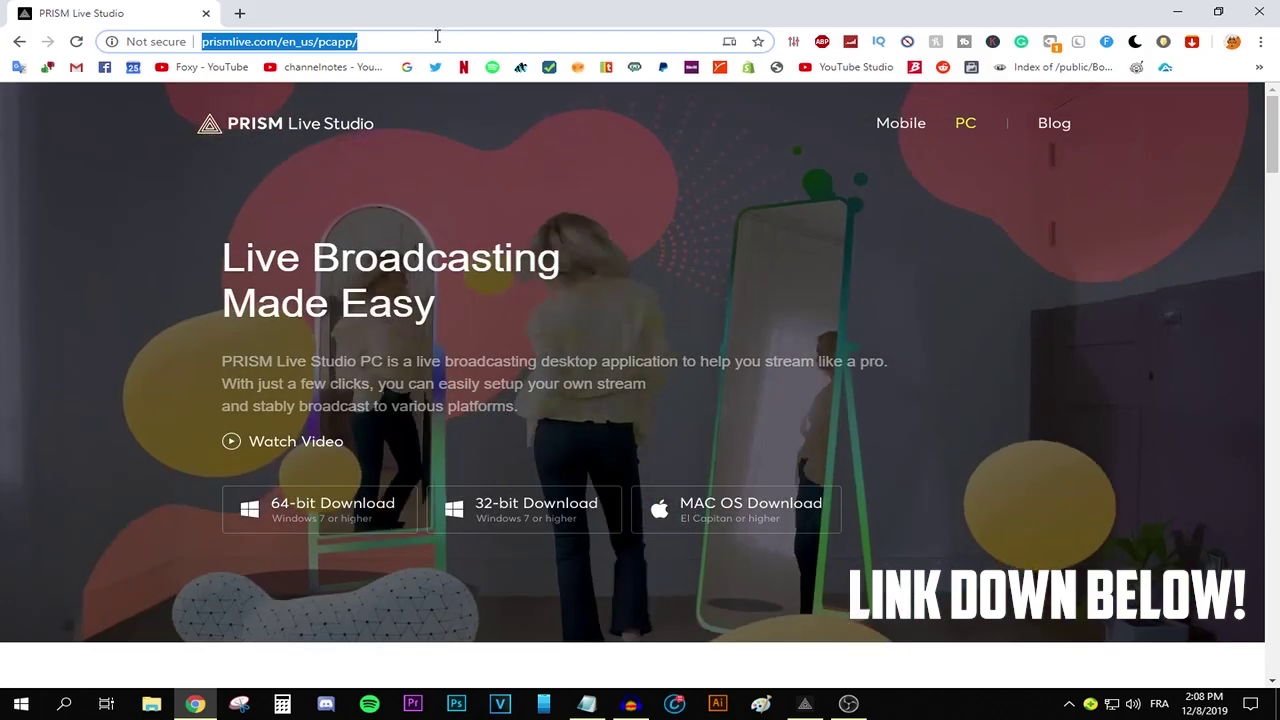
Look over the PRISM Live Studio website's mobile app page and return to the PC version's download page
{"action": "left_click", "coordinate": [436, 41]}
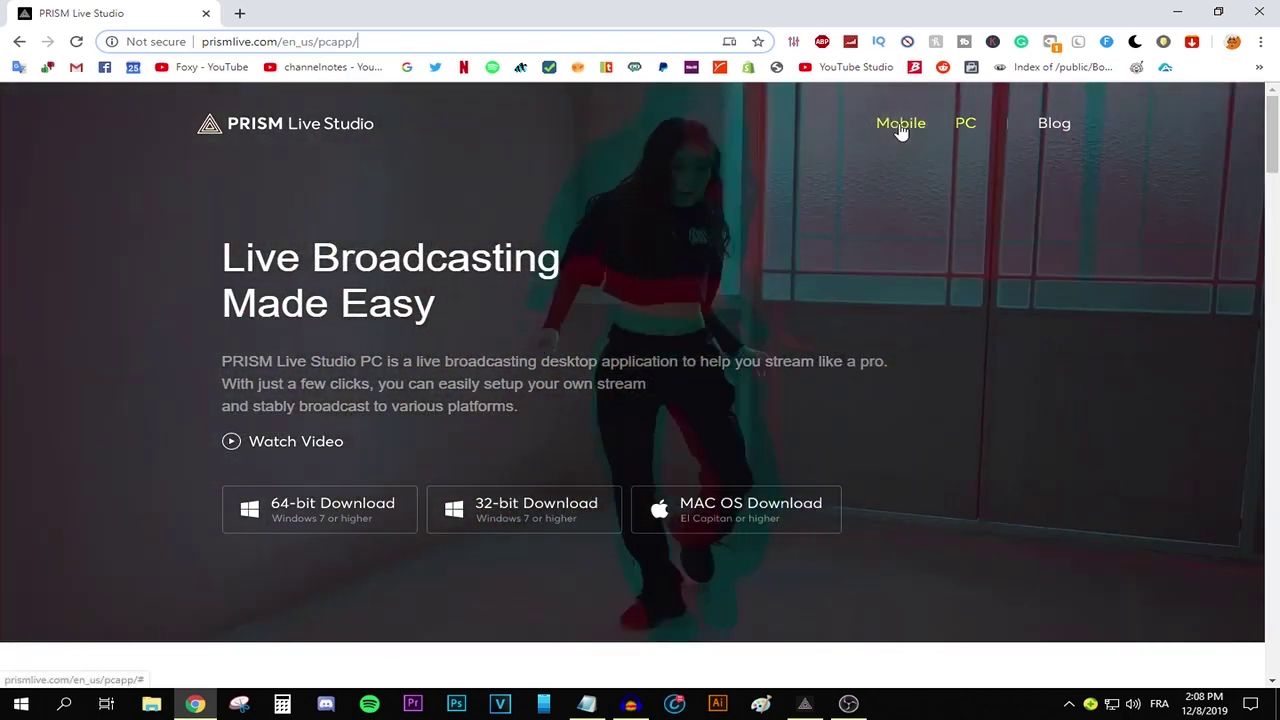
{"action": "left_click", "coordinate": [900, 128]}
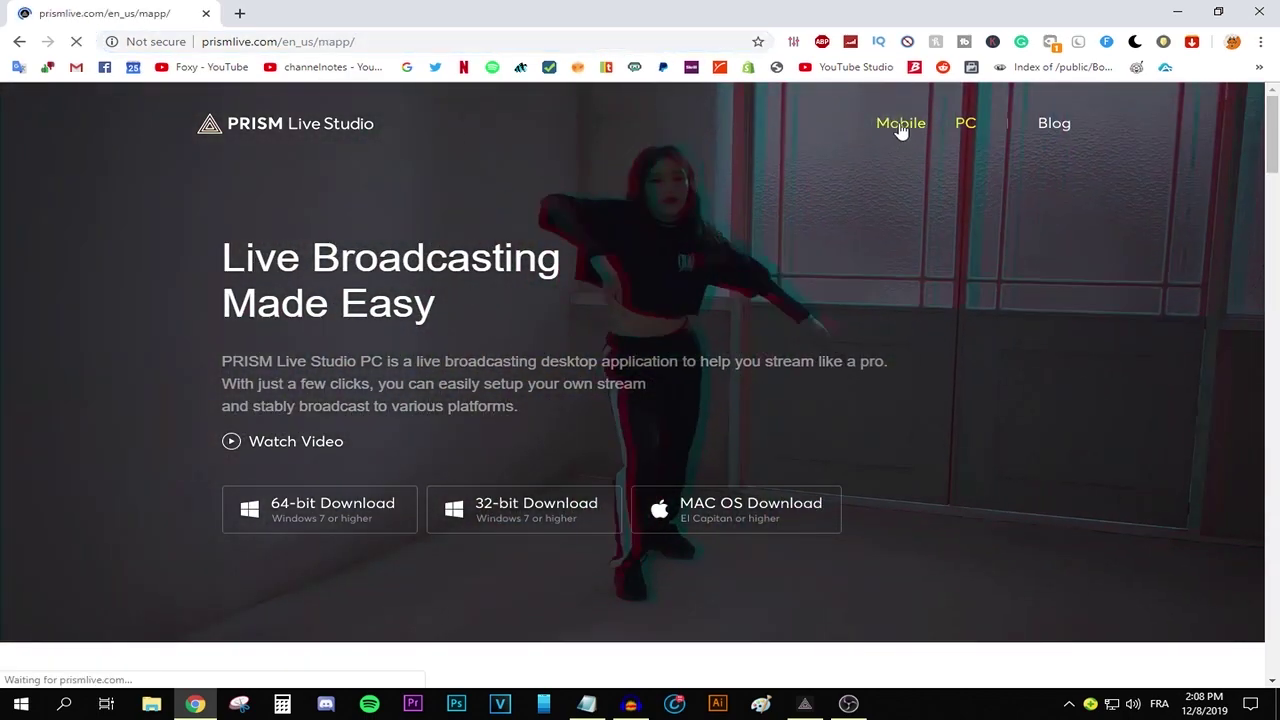
{"action": "scroll", "coordinate": [848, 325], "scroll_direction": "down", "scroll_amount": 1}
{"action": "scroll", "coordinate": [845, 318], "scroll_direction": "down", "scroll_amount": 2}
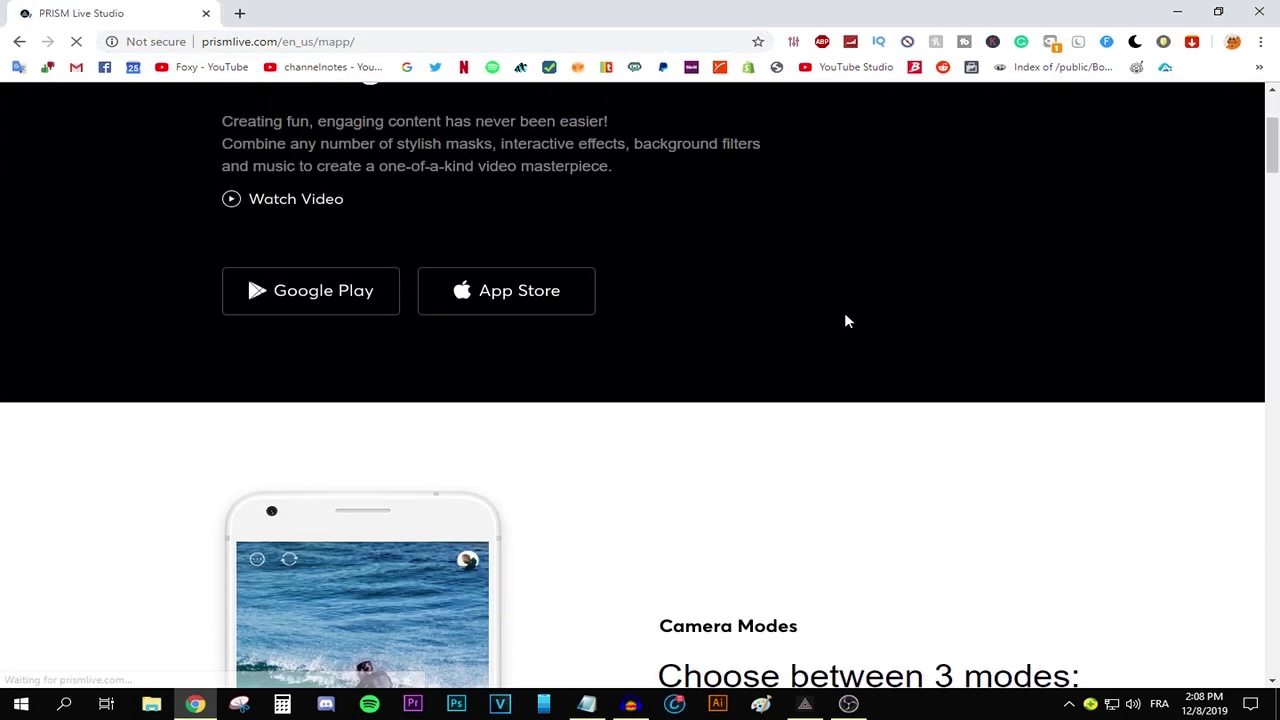
{"action": "scroll", "coordinate": [840, 318], "scroll_direction": "up", "scroll_amount": 3}
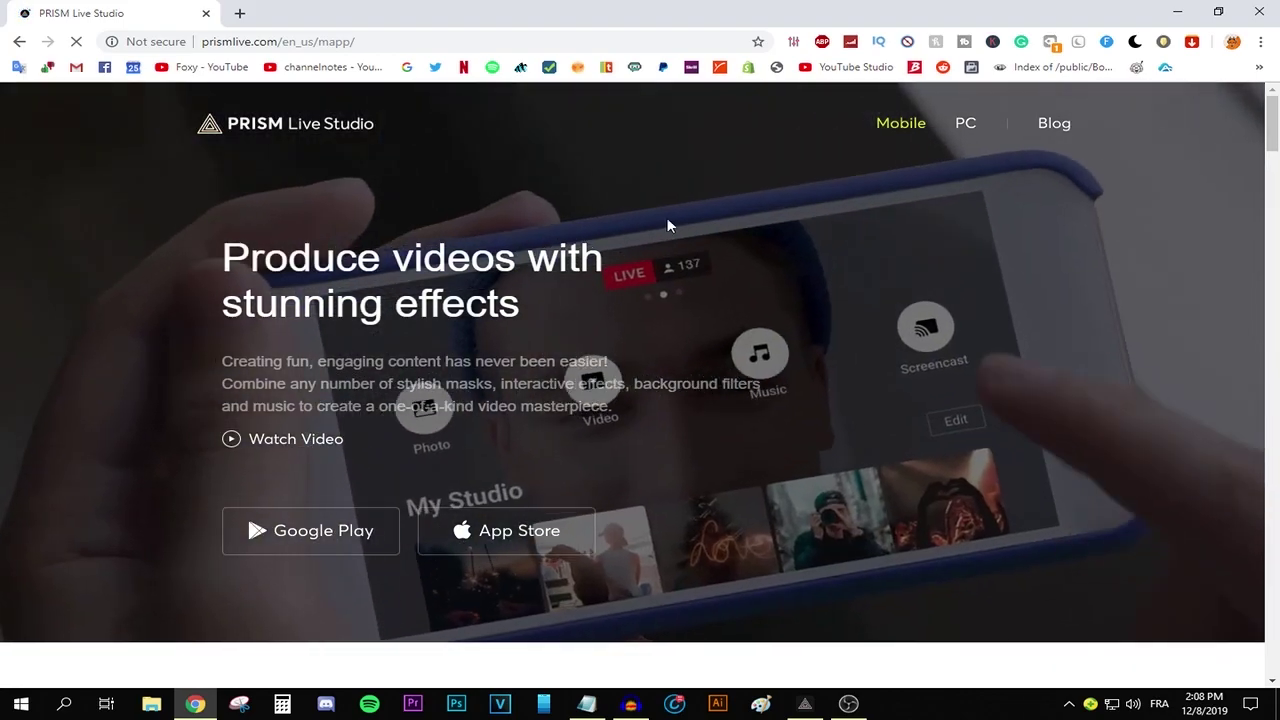
{"action": "left_click", "coordinate": [962, 125]}
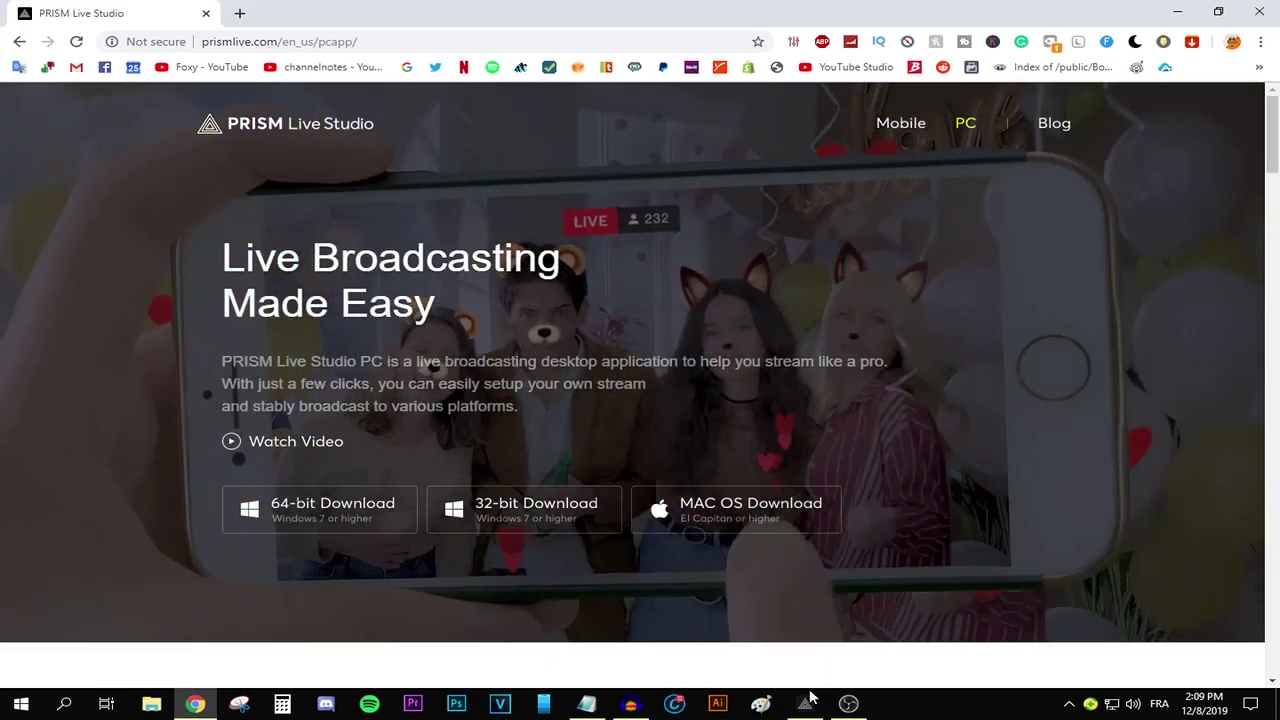
Switch to PRISM Live Studio and delete the microphone and display capture sources from the Monitor scene
{"action": "left_click", "coordinate": [804, 703]}
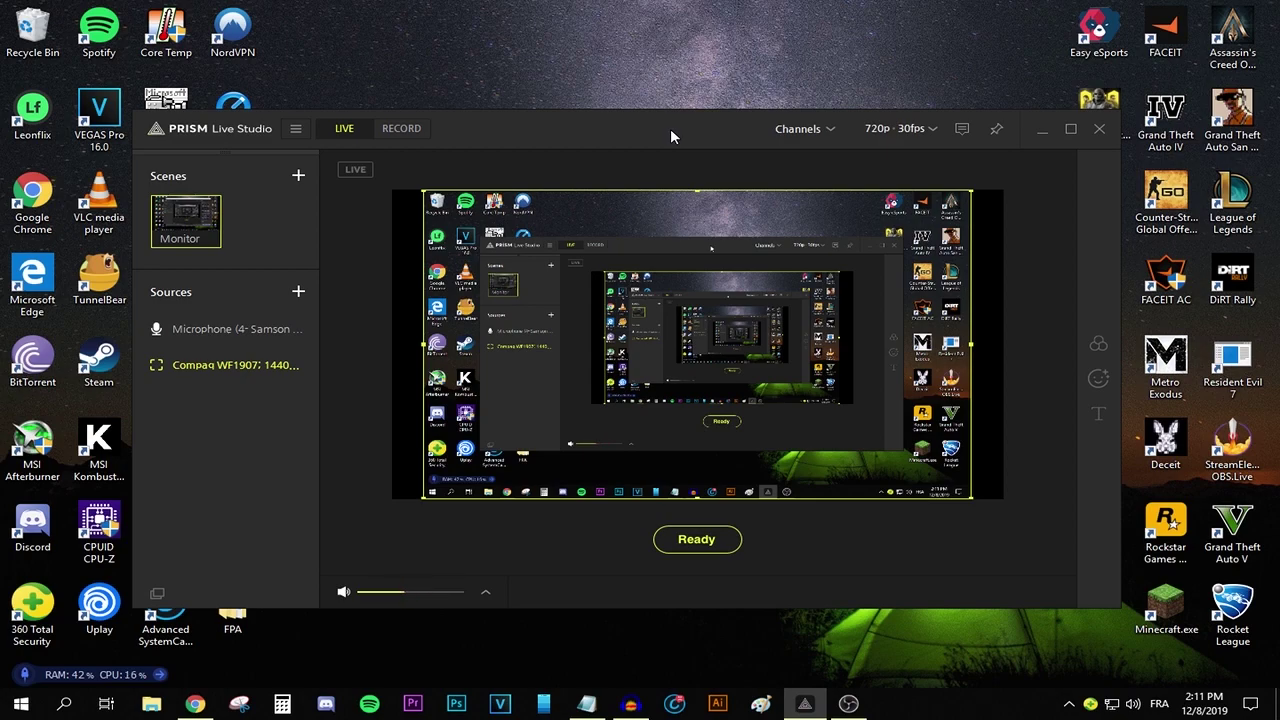
{"action": "mouse_move", "coordinate": [296, 336]}
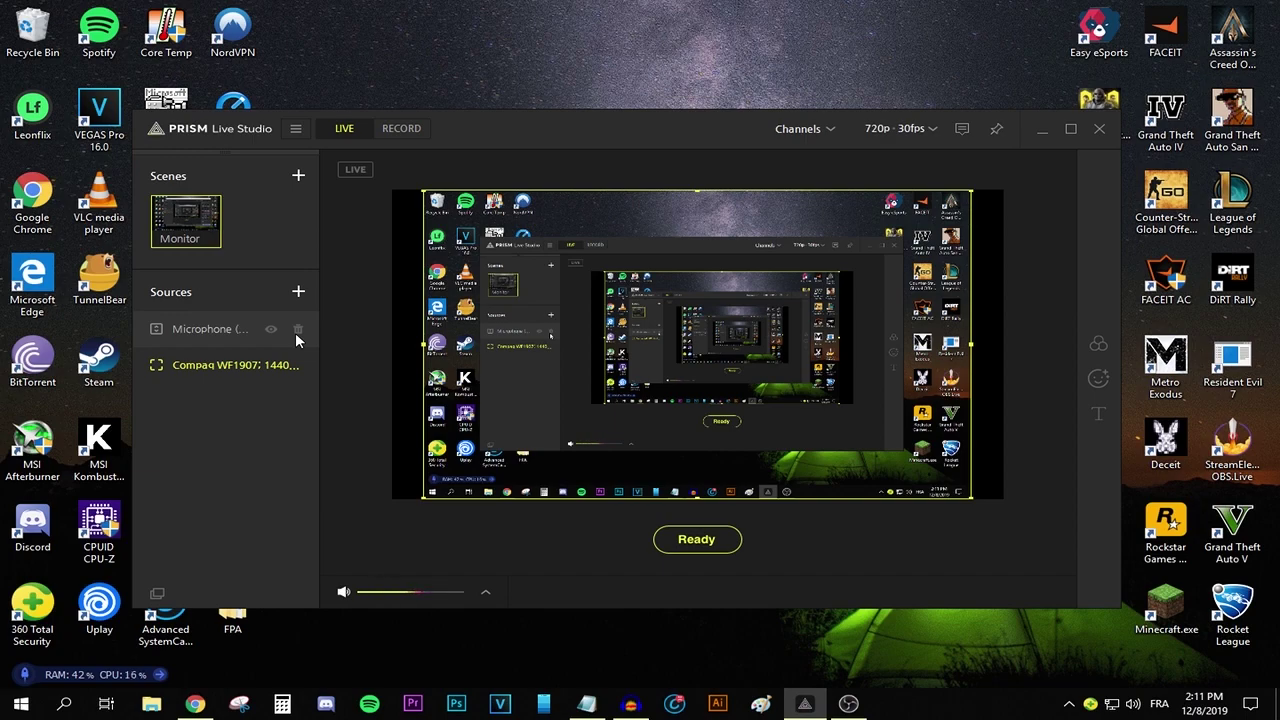
{"action": "left_click", "coordinate": [296, 331]}
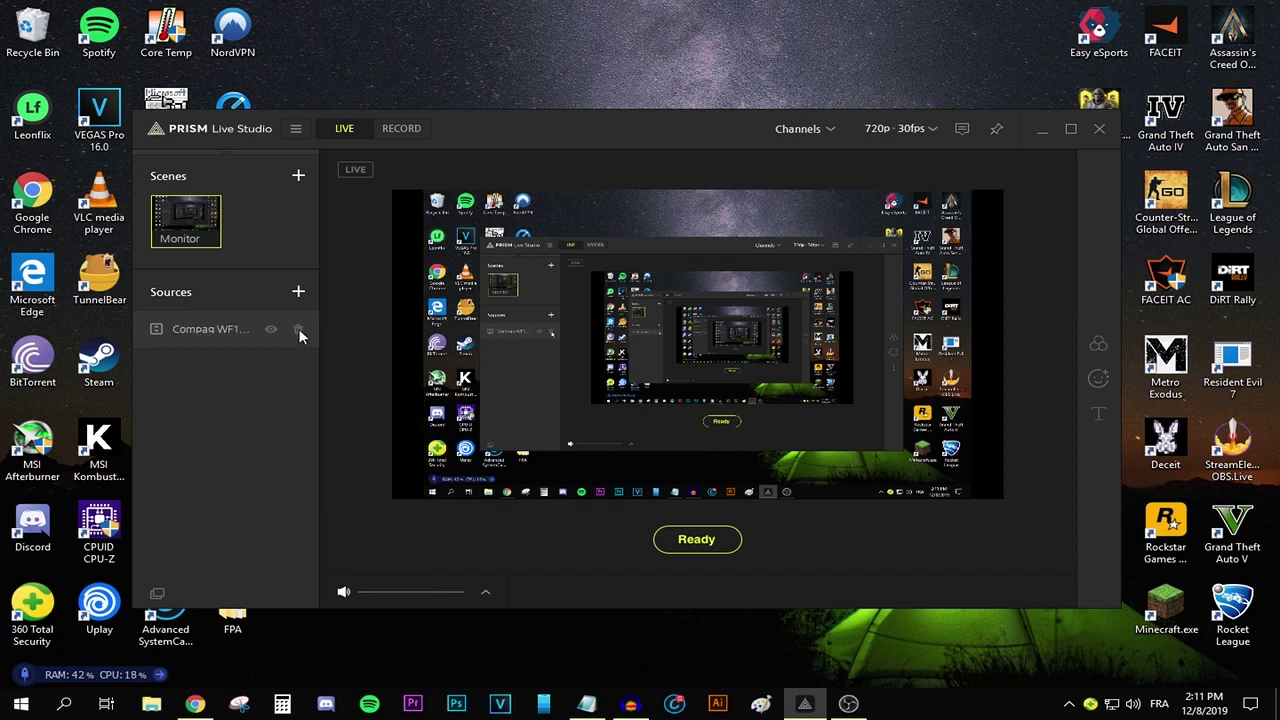
{"action": "left_click", "coordinate": [298, 328]}
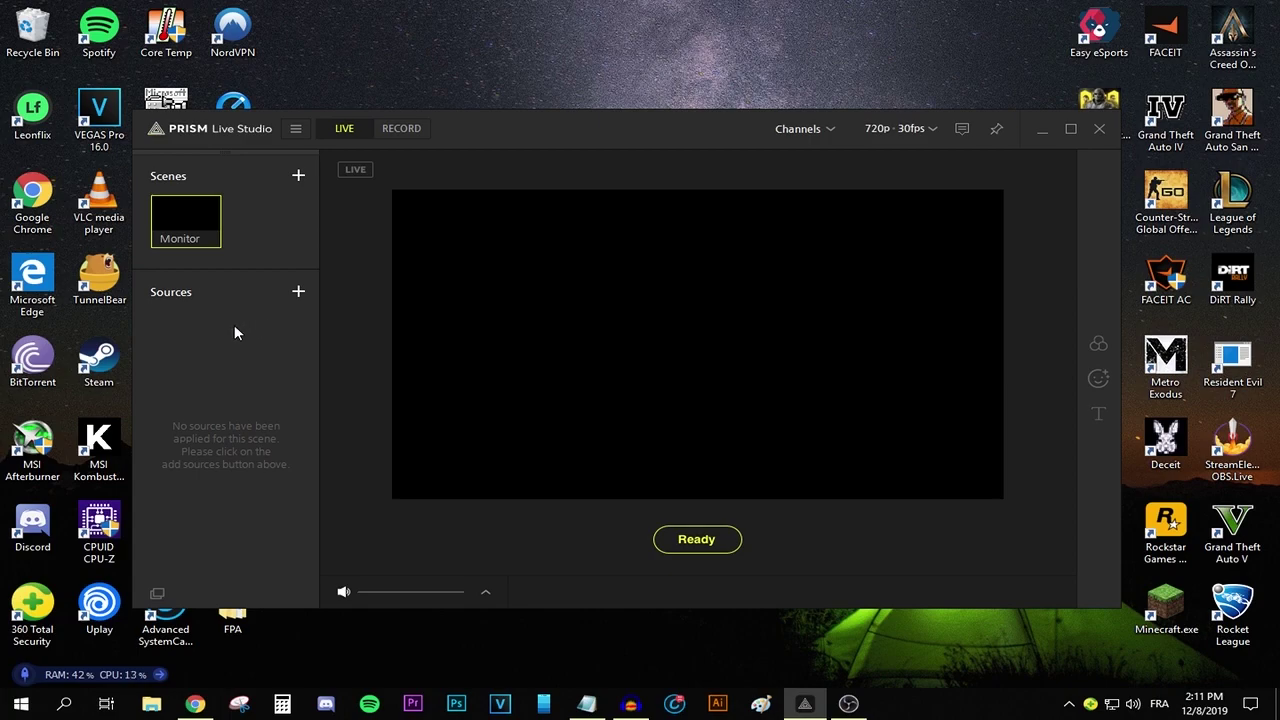
Add a new scene, delete the old Monitor scene and name the new one "monitor"
{"action": "left_click", "coordinate": [297, 176]}
{"action": "left_click", "coordinate": [211, 204]}
{"action": "left_click", "coordinate": [210, 239]}
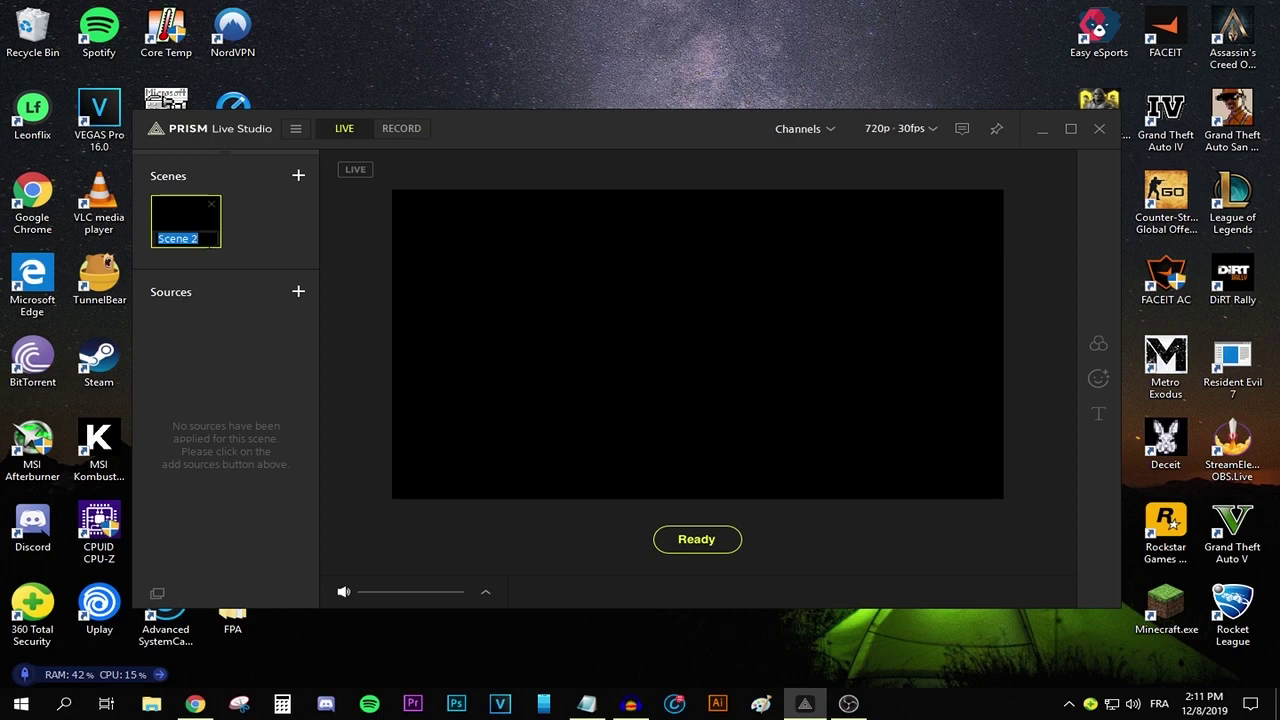
{"action": "type", "text": "monitor"}
{"action": "key", "text": "Return"}
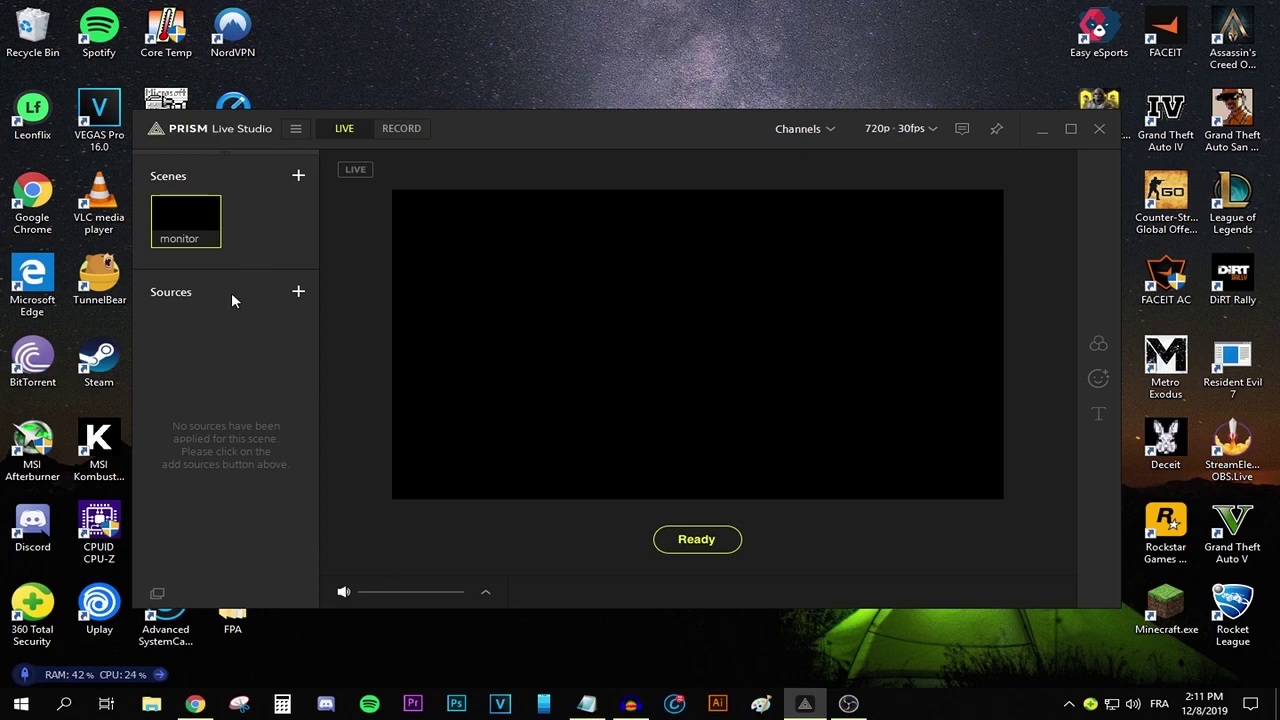
Add a Display Capture source for the entire Compaq WF1907 1440x900 display, with the mouse pointer captured
{"action": "left_click", "coordinate": [297, 292]}
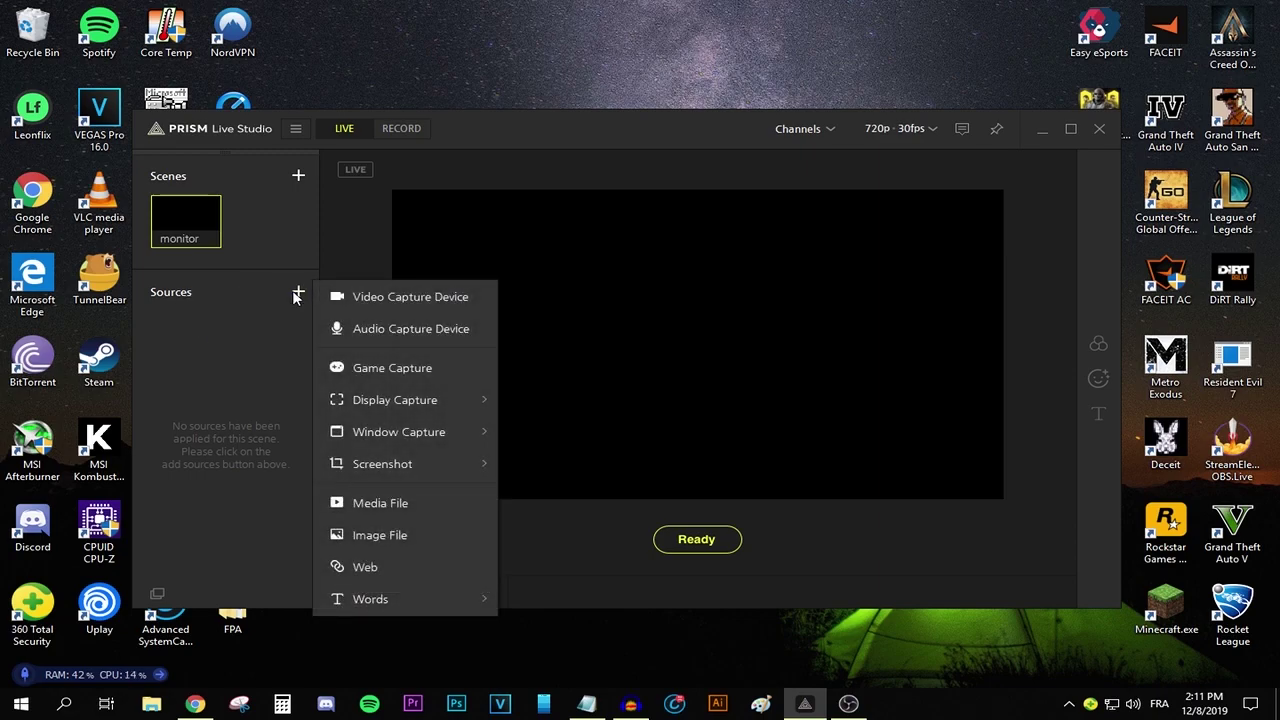
{"action": "mouse_move", "coordinate": [385, 409]}
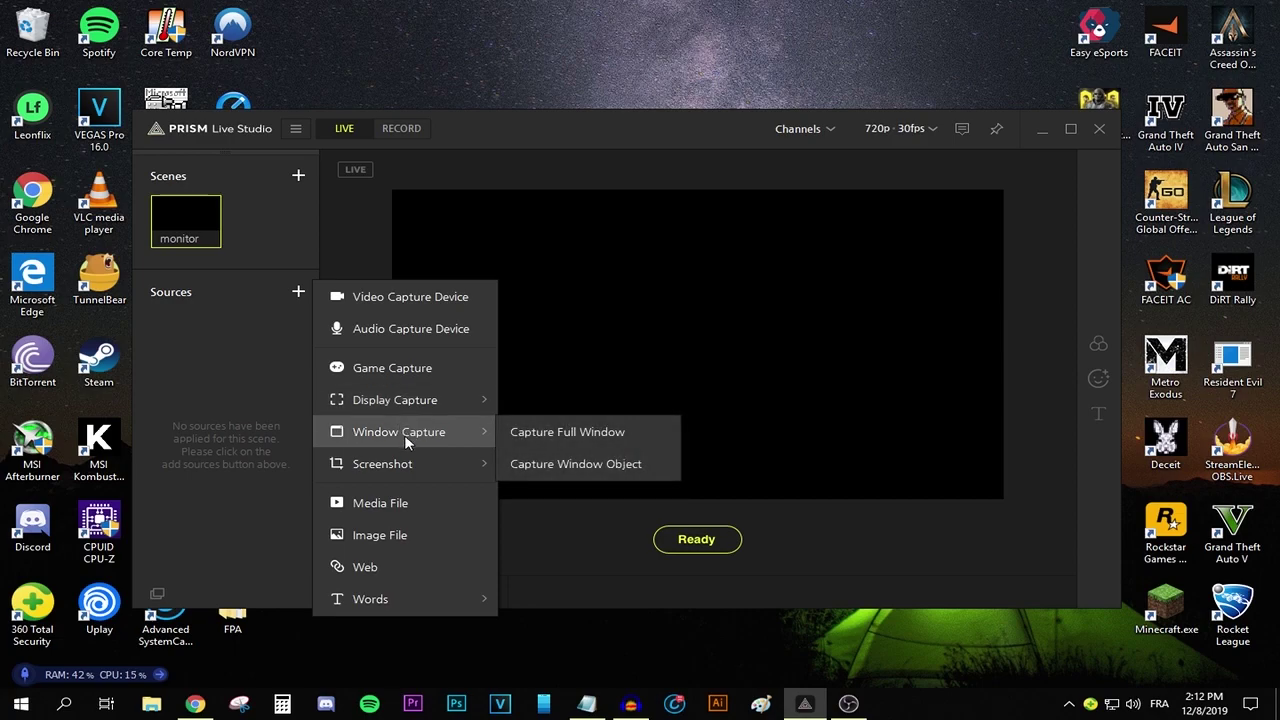
{"action": "mouse_move", "coordinate": [410, 464]}
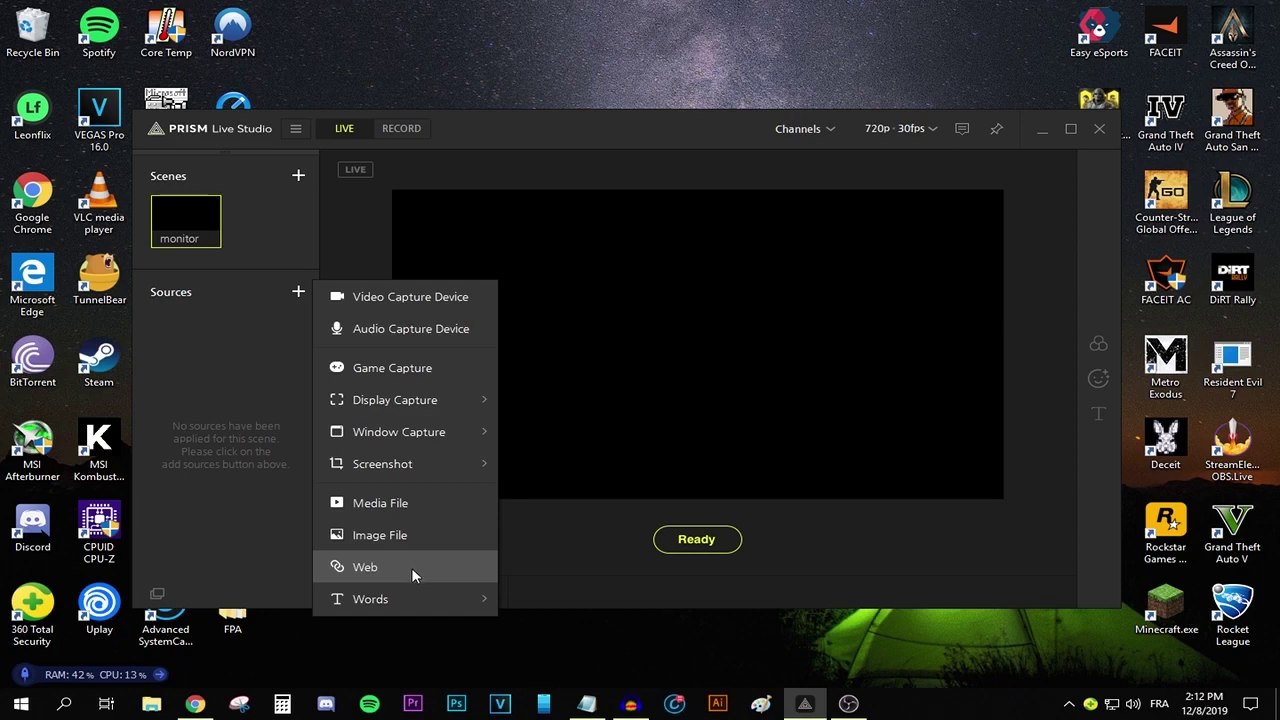
{"action": "mouse_move", "coordinate": [398, 600]}
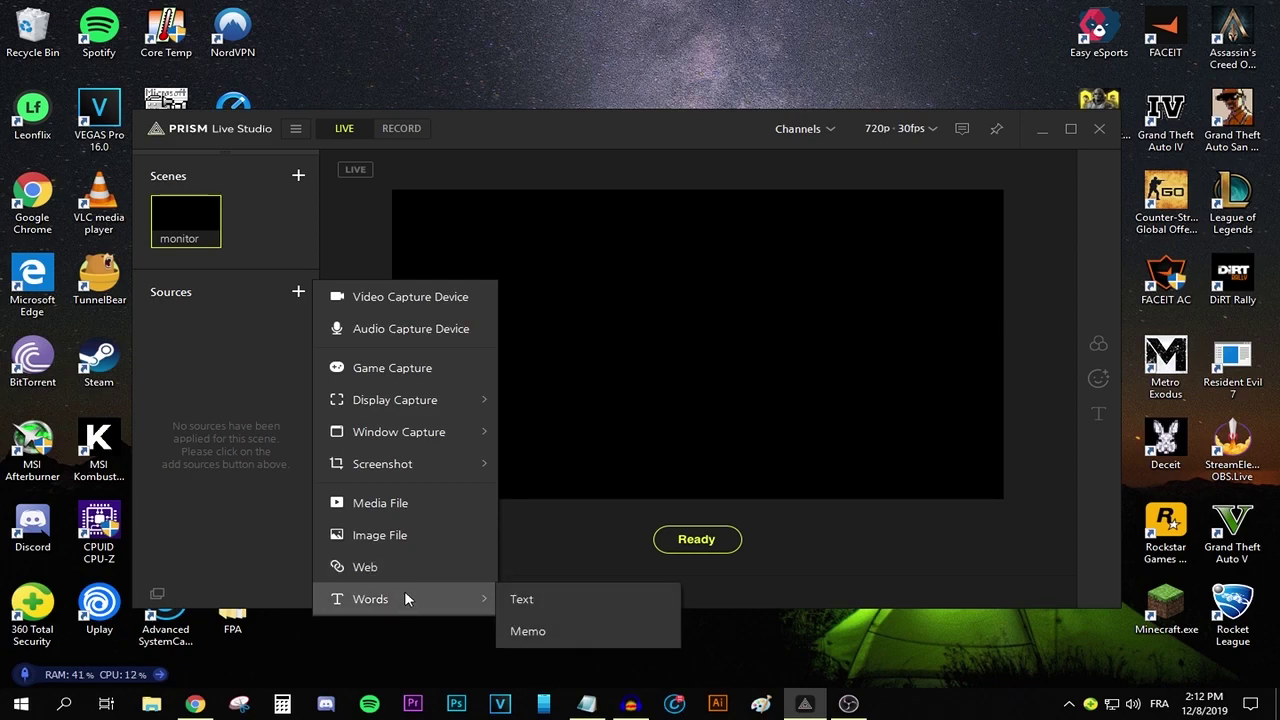
{"action": "mouse_move", "coordinate": [400, 431]}
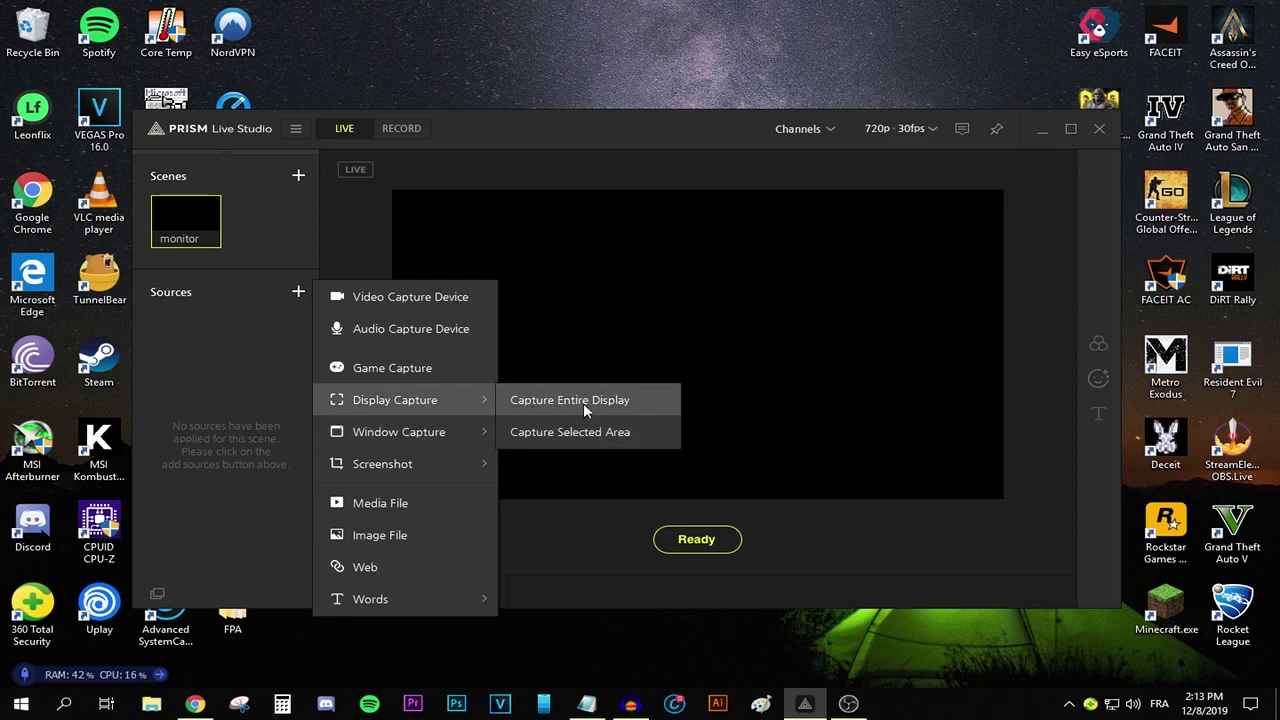
{"action": "left_click", "coordinate": [586, 410]}
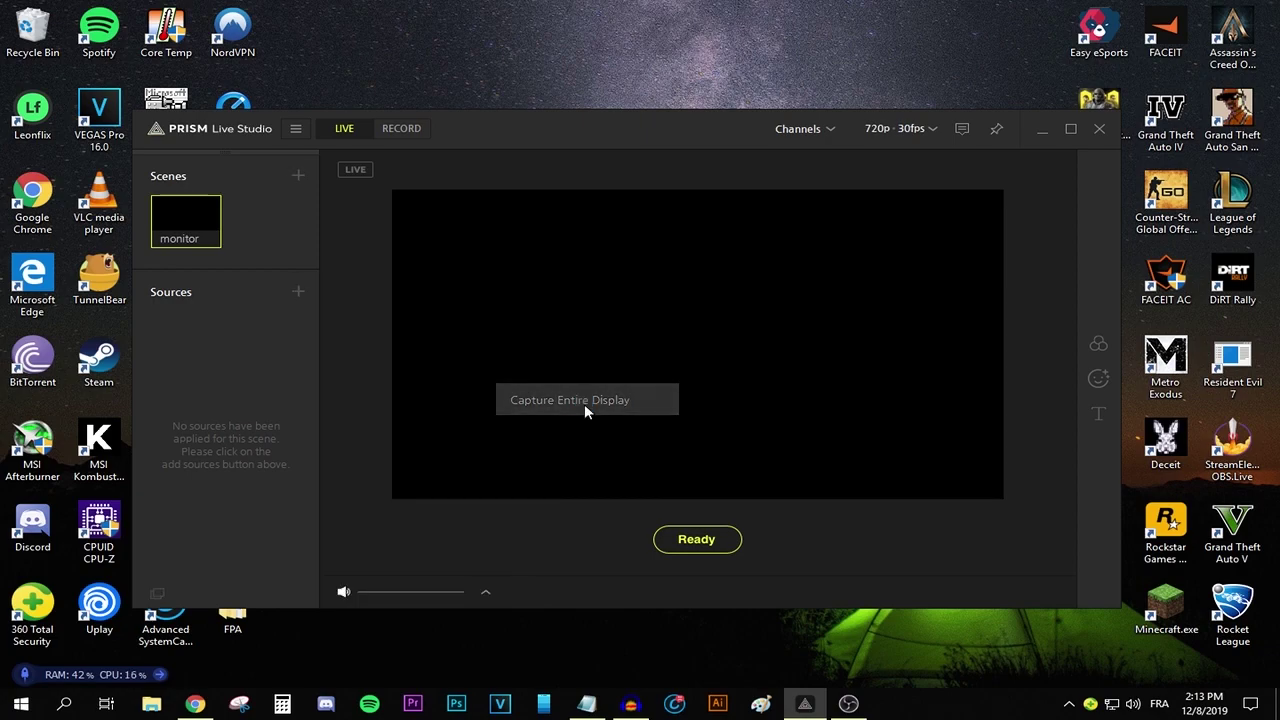
{"action": "left_click", "coordinate": [689, 417]}
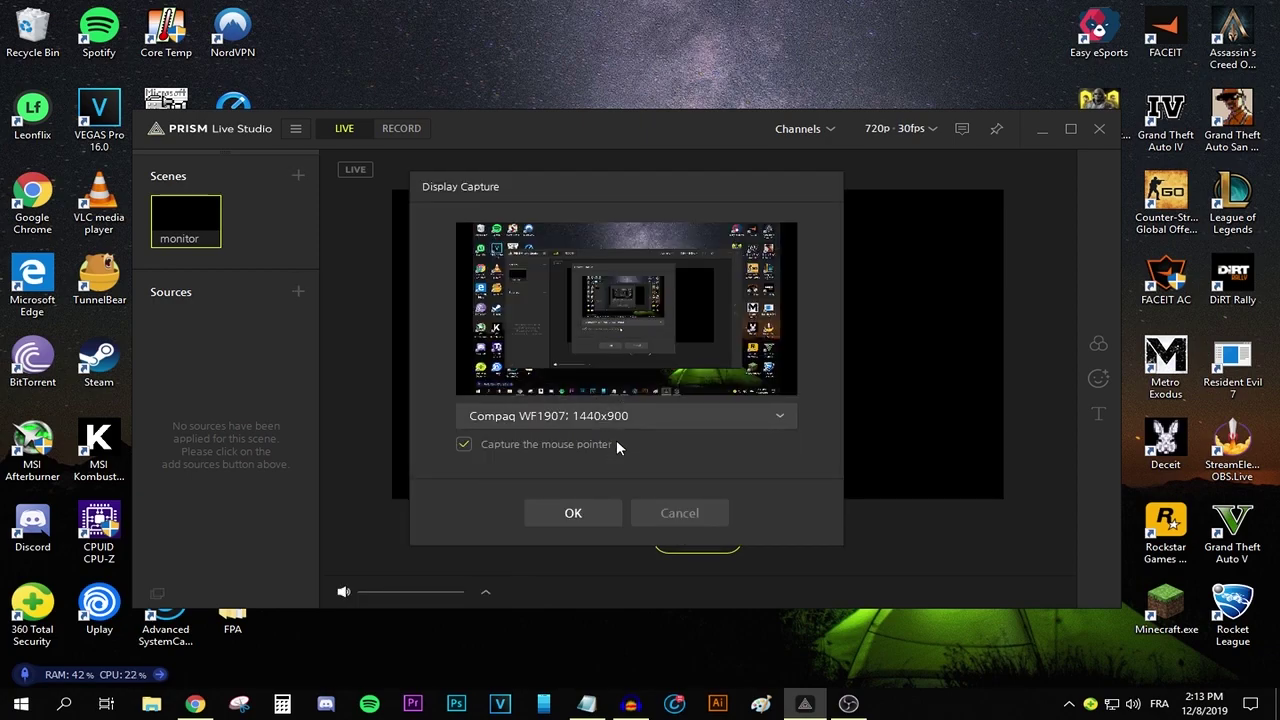
{"action": "left_click", "coordinate": [573, 514]}
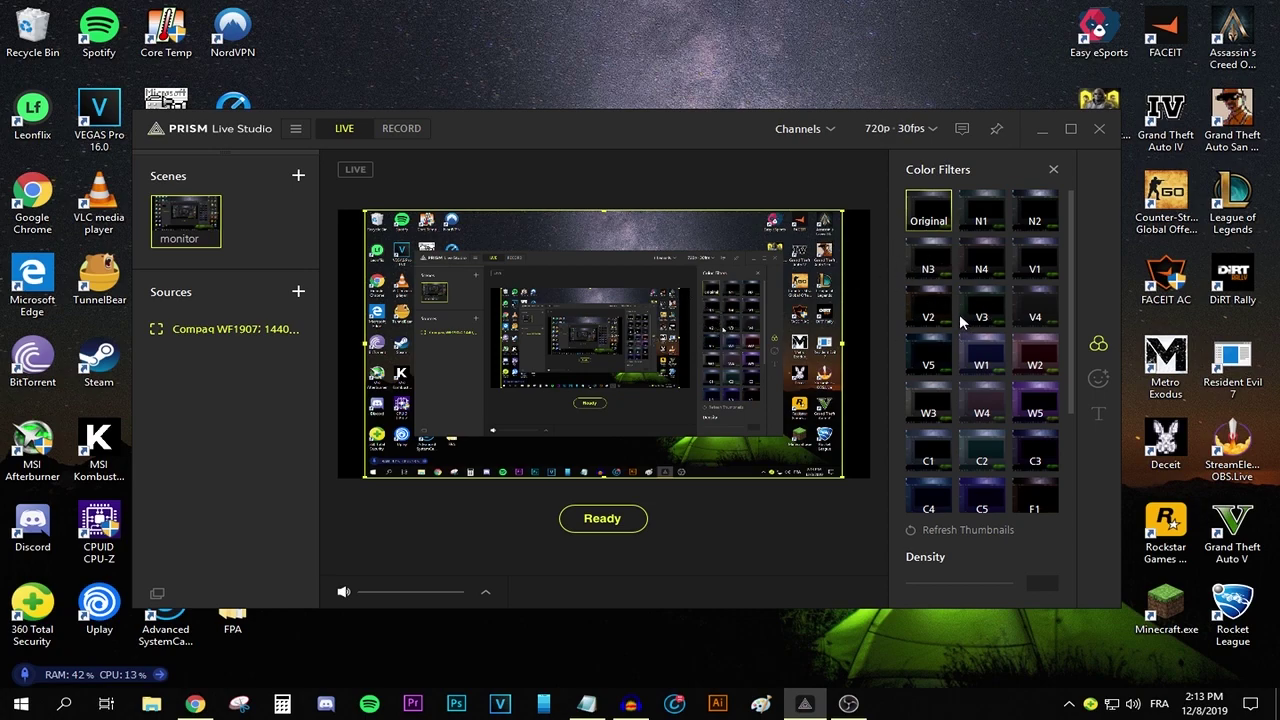
Try several color filters on the display capture, including N4, V5, W4 and C2
{"action": "left_click", "coordinate": [984, 266]}
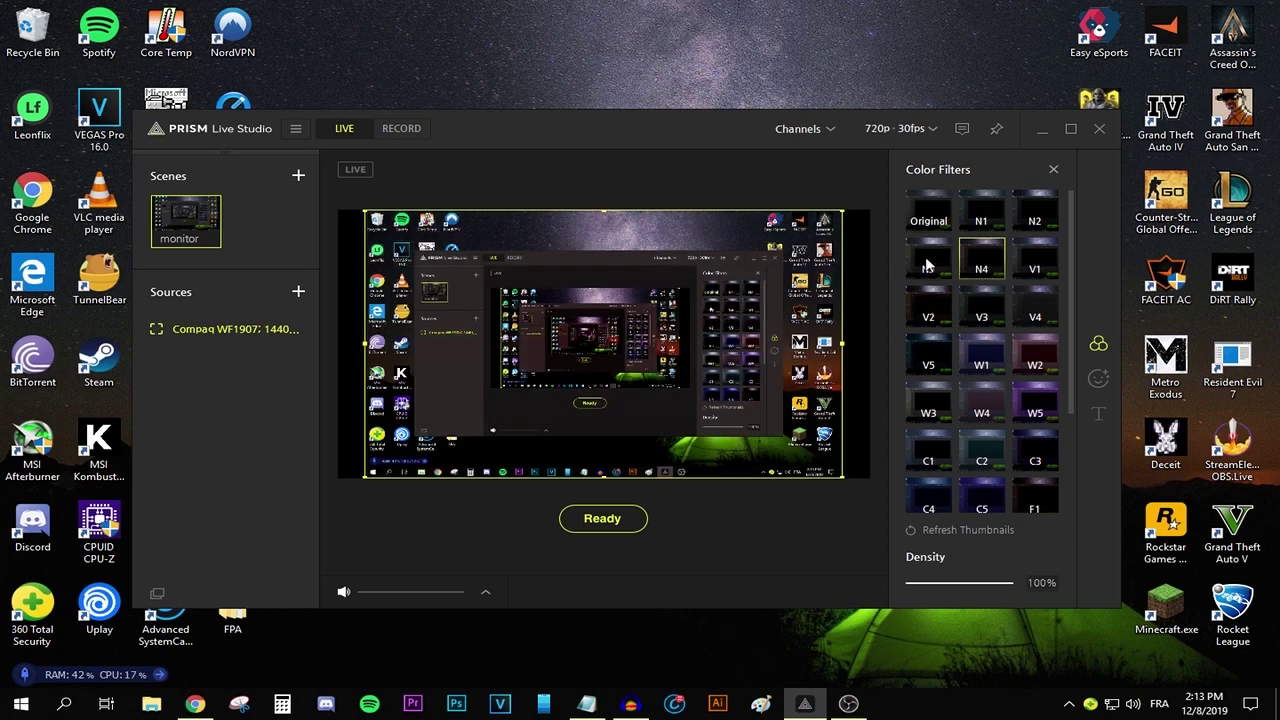
{"action": "left_click", "coordinate": [981, 364]}
{"action": "left_click", "coordinate": [981, 412]}
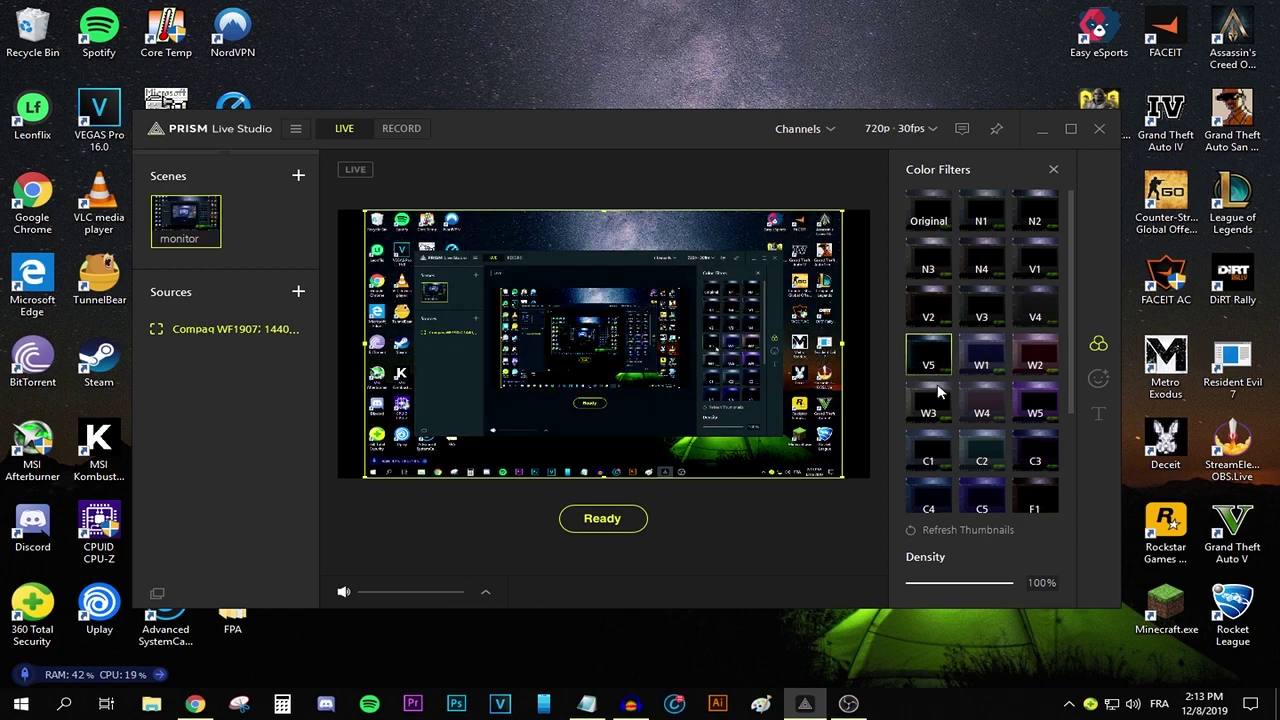
{"action": "scroll", "coordinate": [1000, 413], "scroll_direction": "down", "scroll_amount": 2}
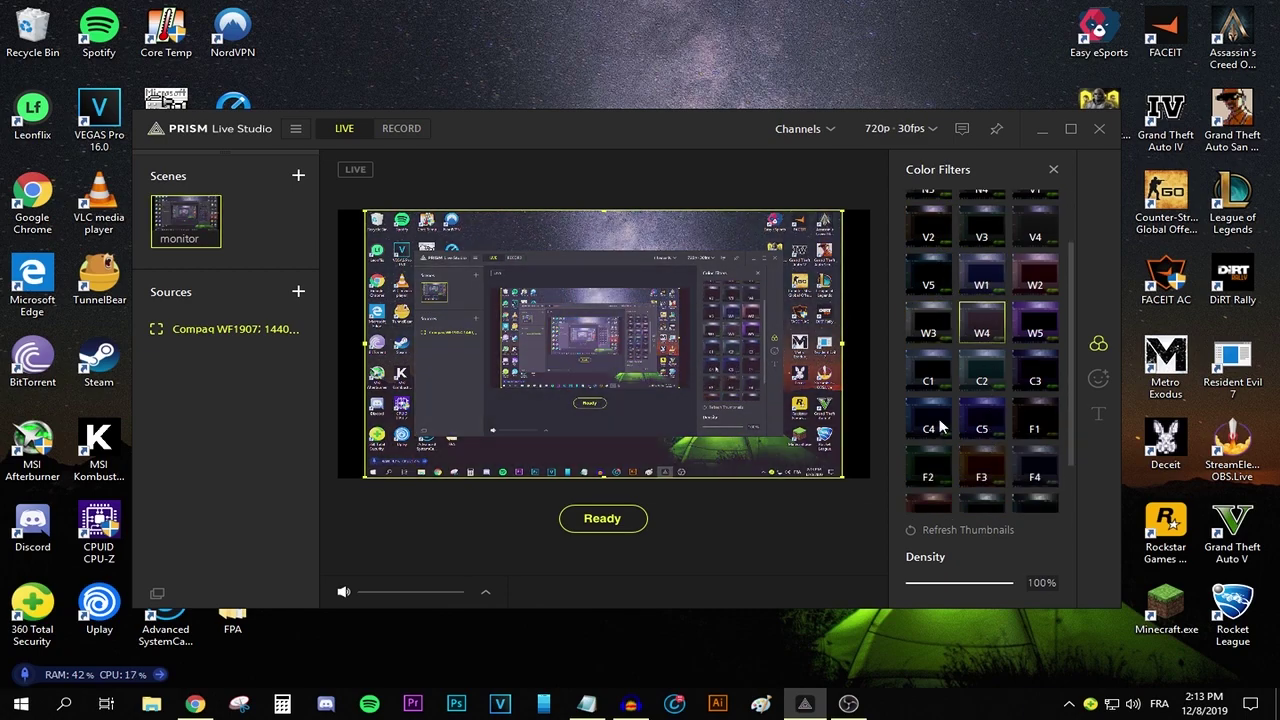
{"action": "left_click", "coordinate": [942, 428]}
{"action": "left_click", "coordinate": [977, 381]}
{"action": "scroll", "coordinate": [977, 447], "scroll_direction": "down", "scroll_amount": 2}
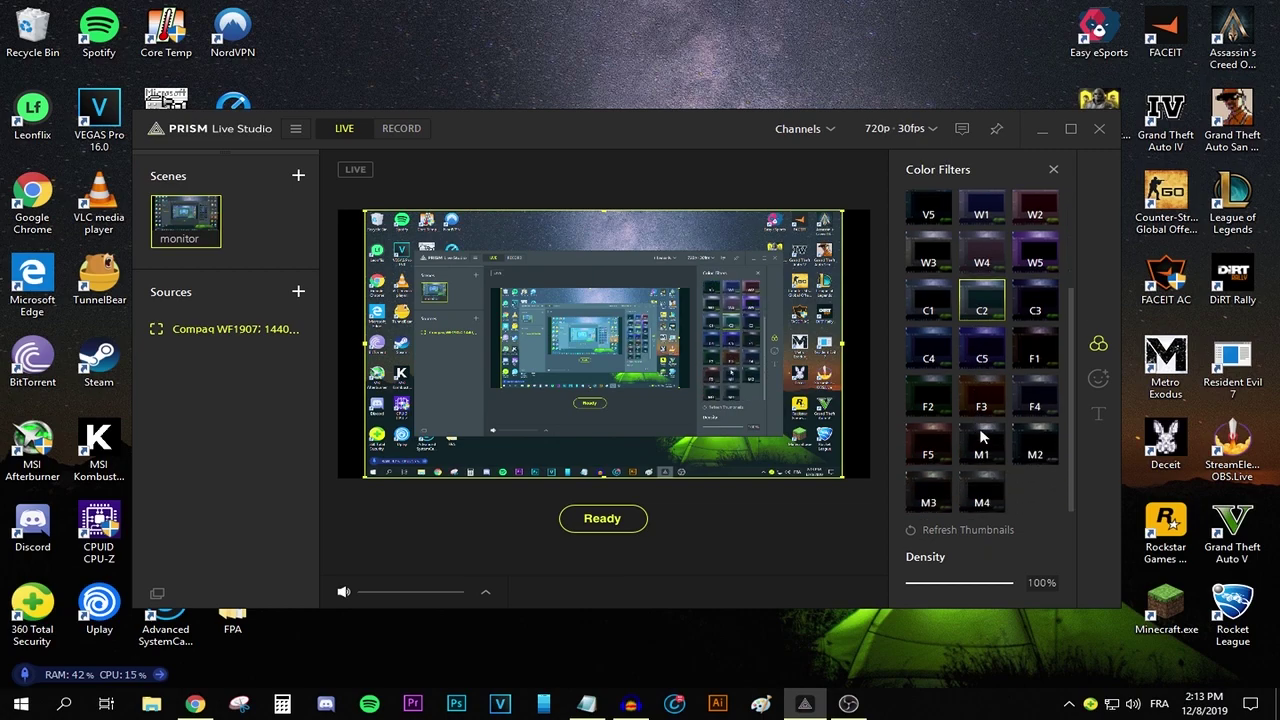
Try the M-series filters, including M4, and the F2 color filter on the display capture
{"action": "left_click", "coordinate": [981, 449]}
{"action": "left_click", "coordinate": [1040, 449]}
{"action": "left_click", "coordinate": [981, 495]}
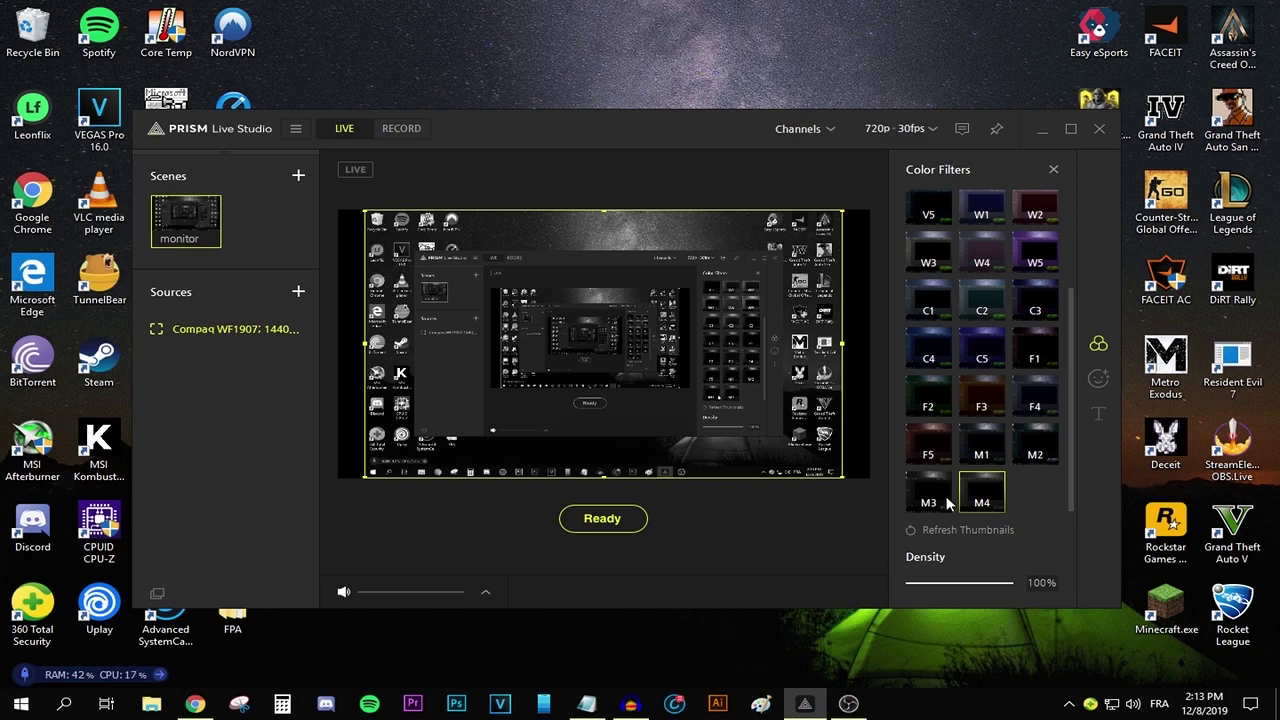
{"action": "left_click", "coordinate": [928, 454]}
{"action": "left_click", "coordinate": [928, 402]}
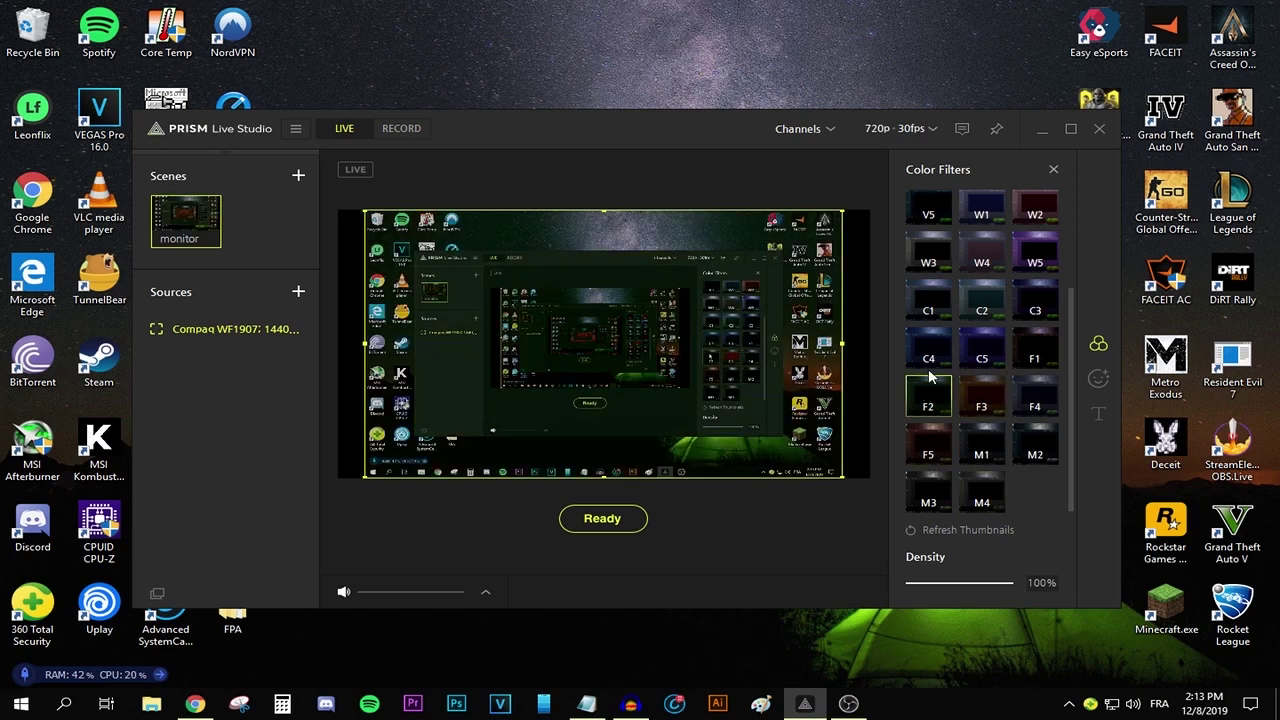
Compare the C-series color filters, including C2, and apply the V2 filter to the display capture
{"action": "left_click", "coordinate": [930, 356]}
{"action": "left_click", "coordinate": [981, 355]}
{"action": "left_click", "coordinate": [982, 310]}
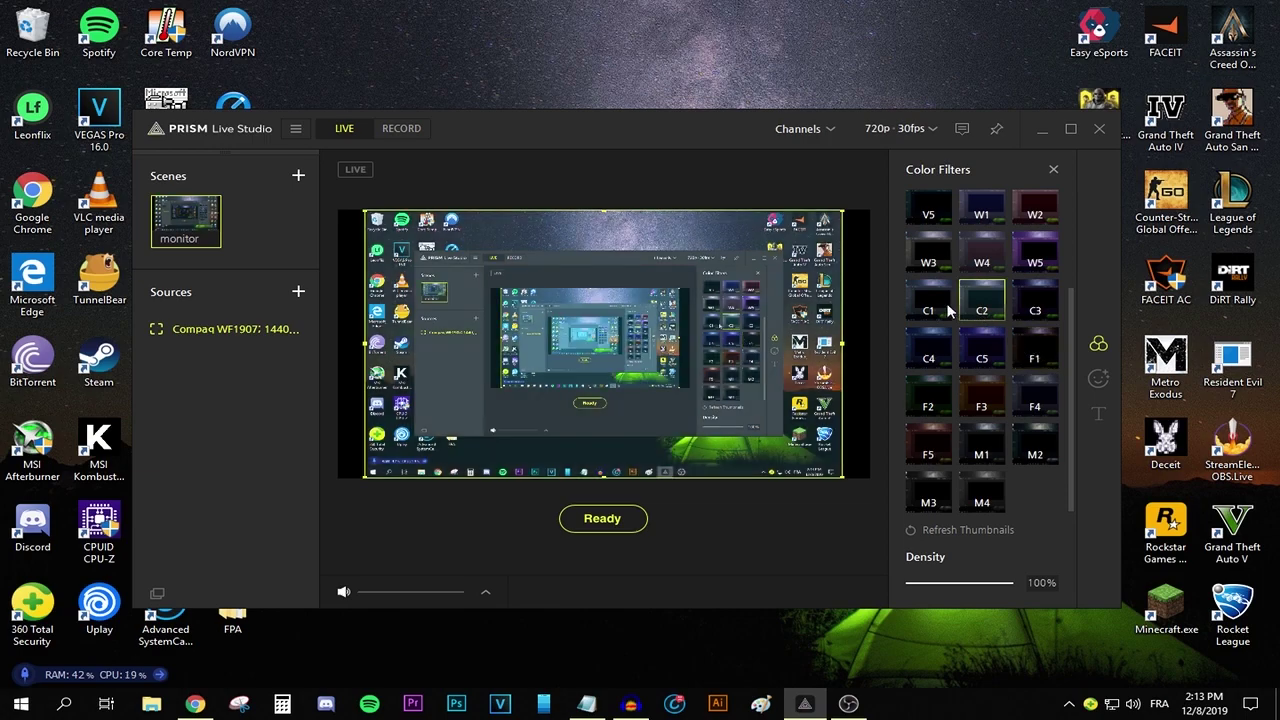
{"action": "left_click", "coordinate": [939, 310]}
{"action": "scroll", "coordinate": [960, 340], "scroll_direction": "up", "scroll_amount": 3}
{"action": "left_click", "coordinate": [930, 310]}
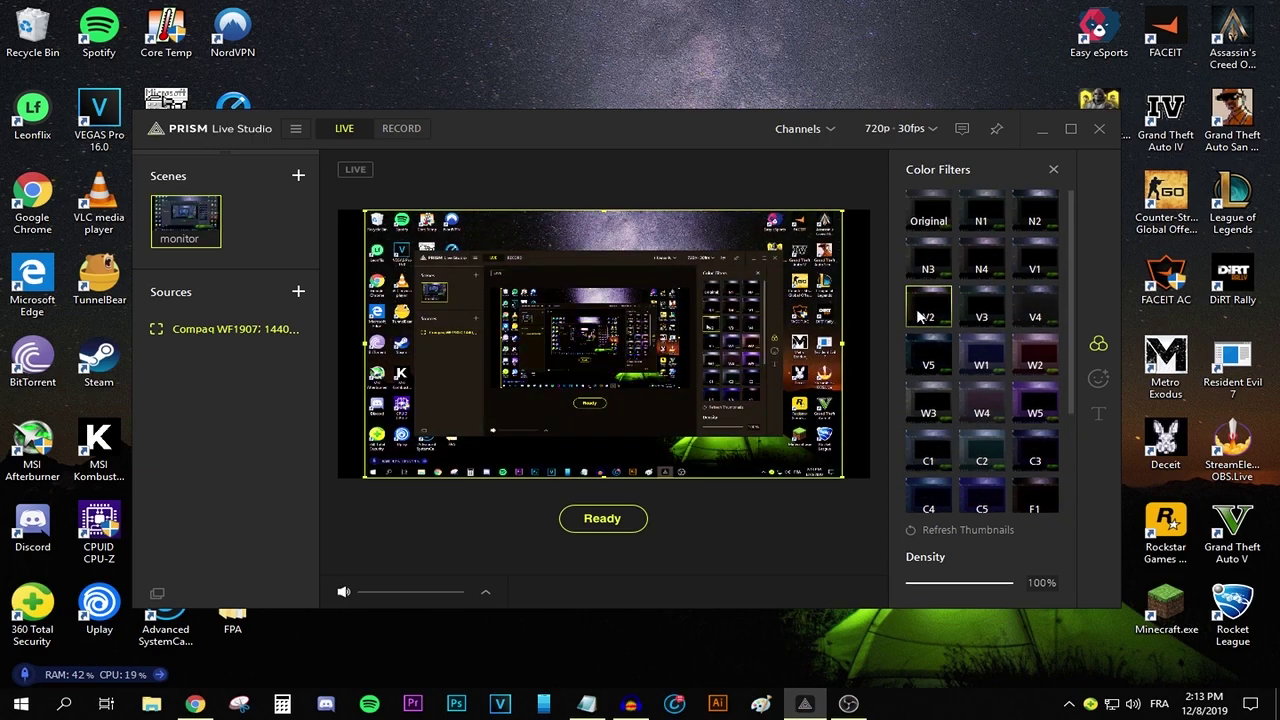
Reset the display capture's color filter to Original and examine the available facial and text effects
{"action": "left_click", "coordinate": [940, 218]}
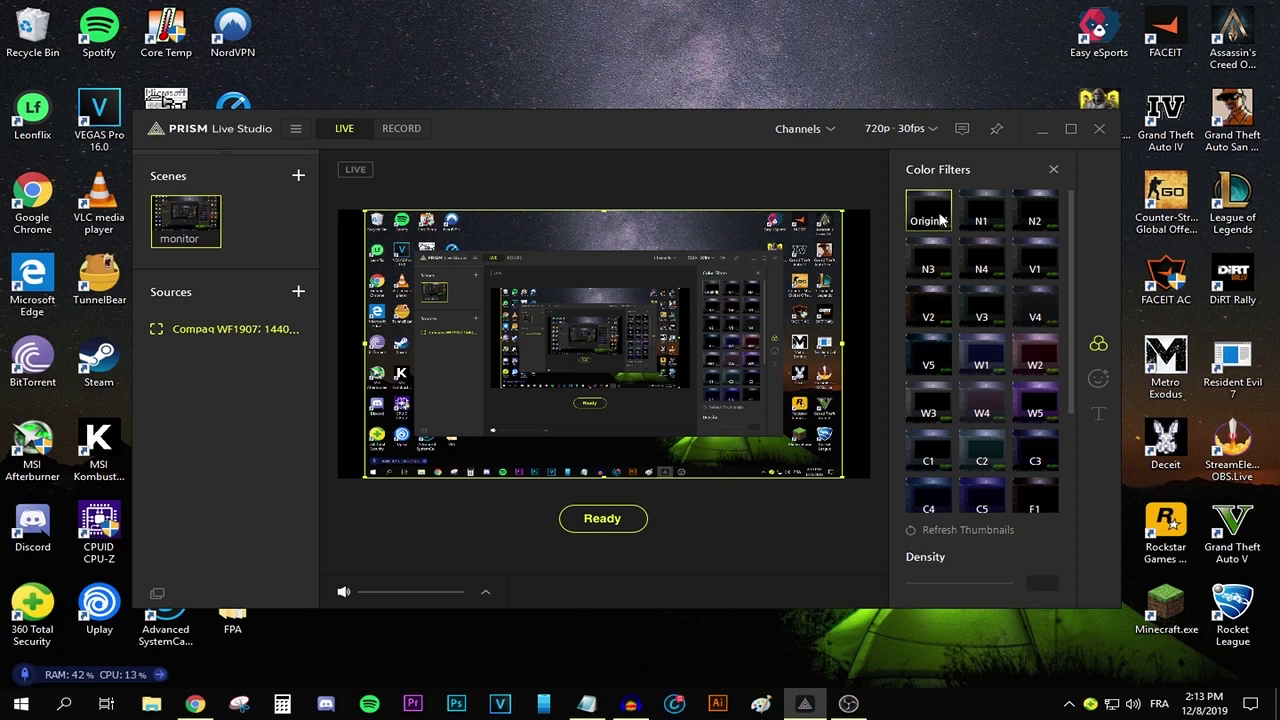
{"action": "left_click", "coordinate": [1098, 380]}
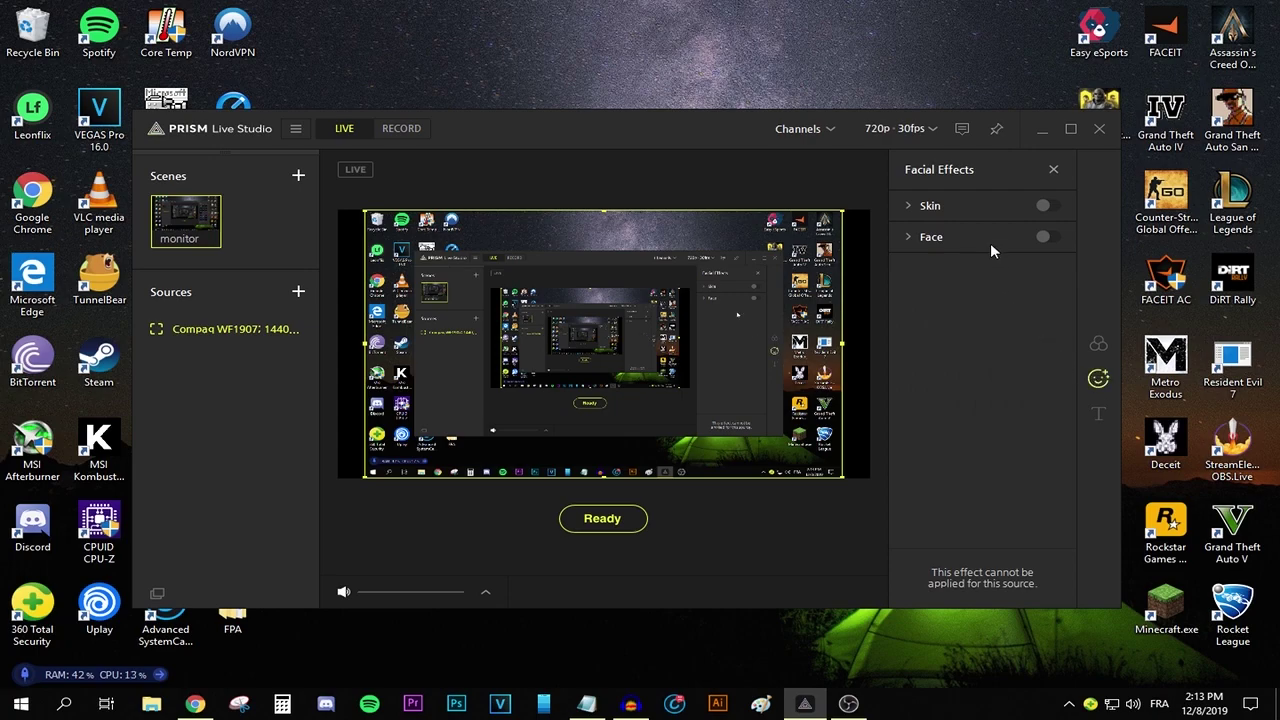
{"action": "left_click", "coordinate": [920, 206]}
{"action": "left_click", "coordinate": [910, 283]}
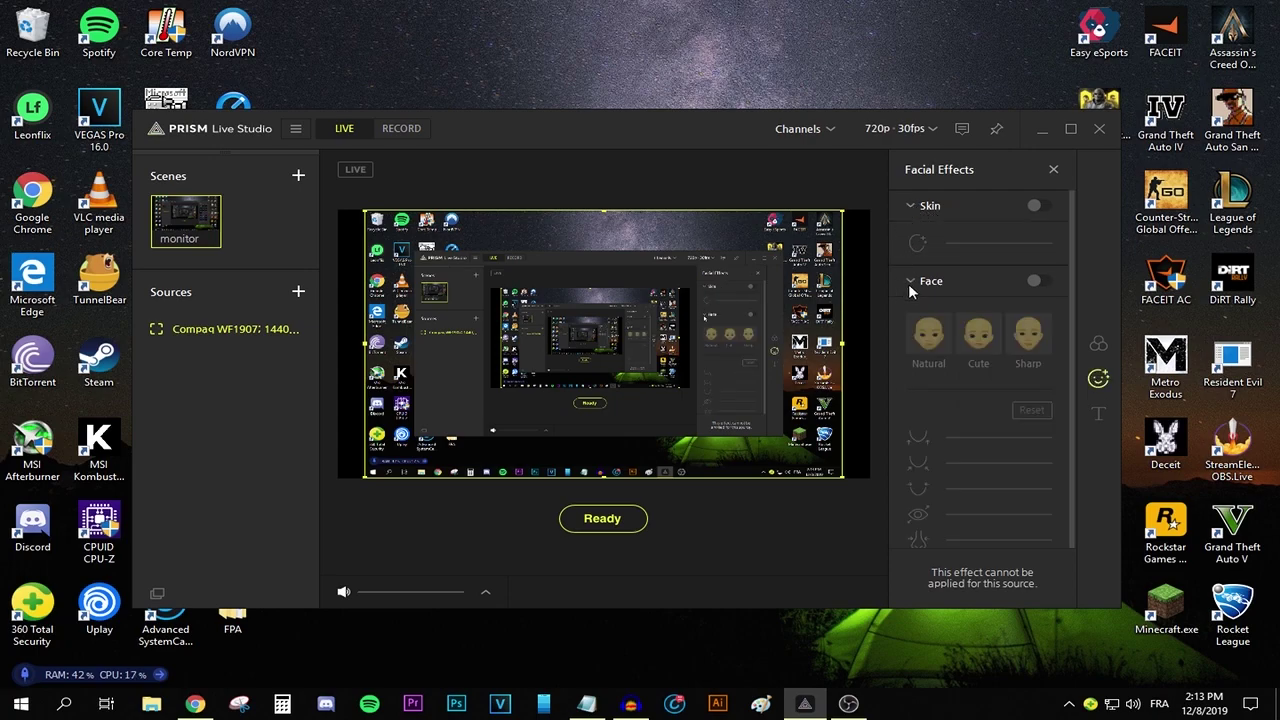
{"action": "scroll", "coordinate": [951, 383], "scroll_direction": "down", "scroll_amount": 1}
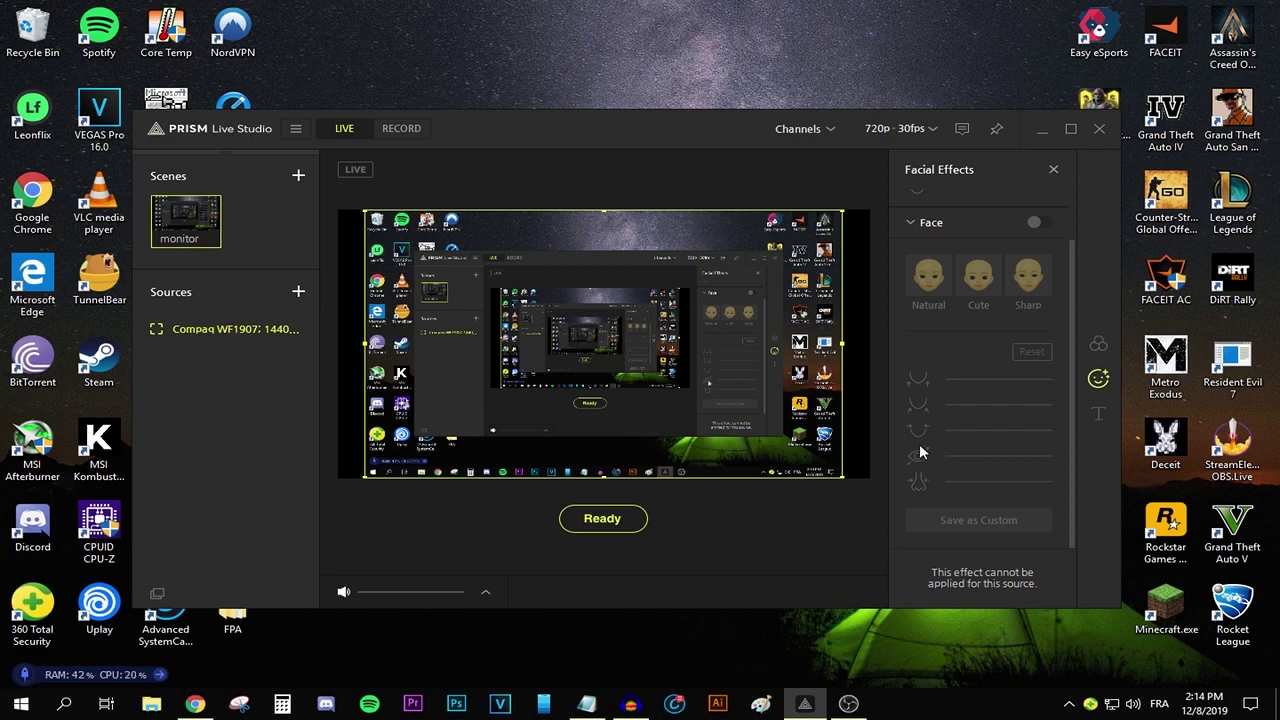
{"action": "scroll", "coordinate": [938, 425], "scroll_direction": "up", "scroll_amount": 1}
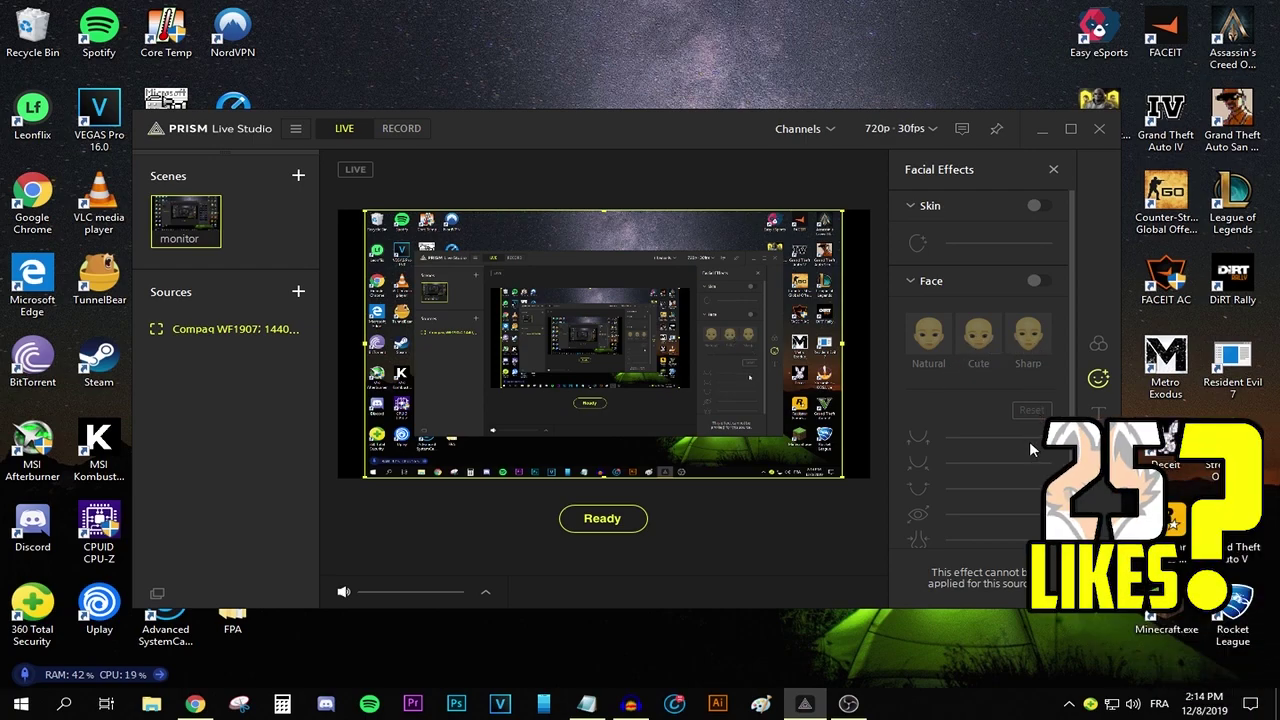
{"action": "scroll", "coordinate": [975, 360], "scroll_direction": "down", "scroll_amount": 2}
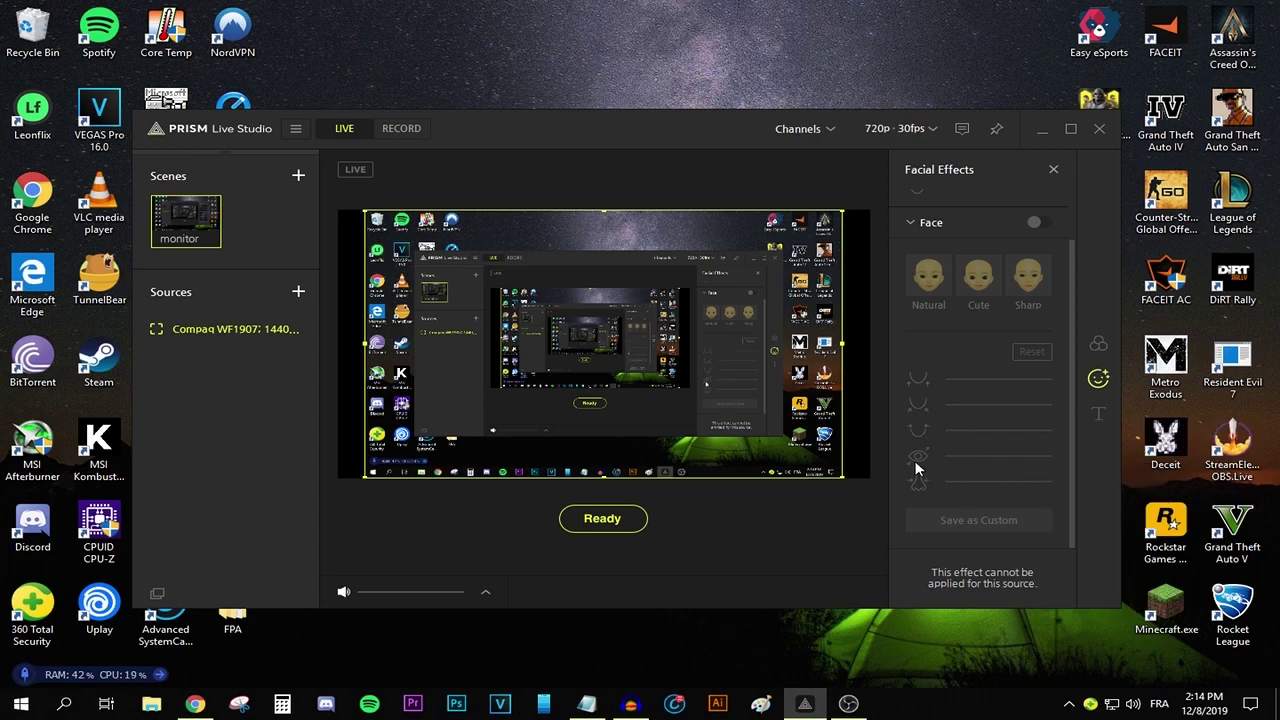
{"action": "scroll", "coordinate": [918, 418], "scroll_direction": "up", "scroll_amount": 1}
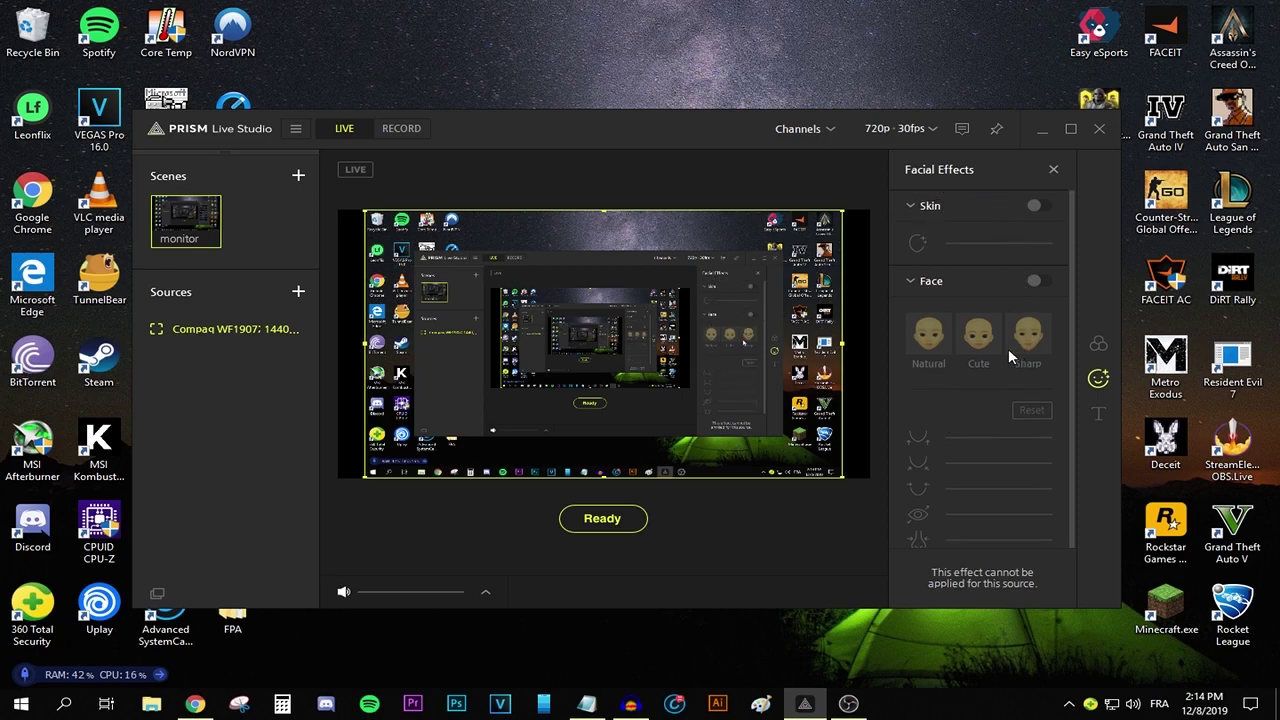
{"action": "left_click", "coordinate": [1098, 413]}
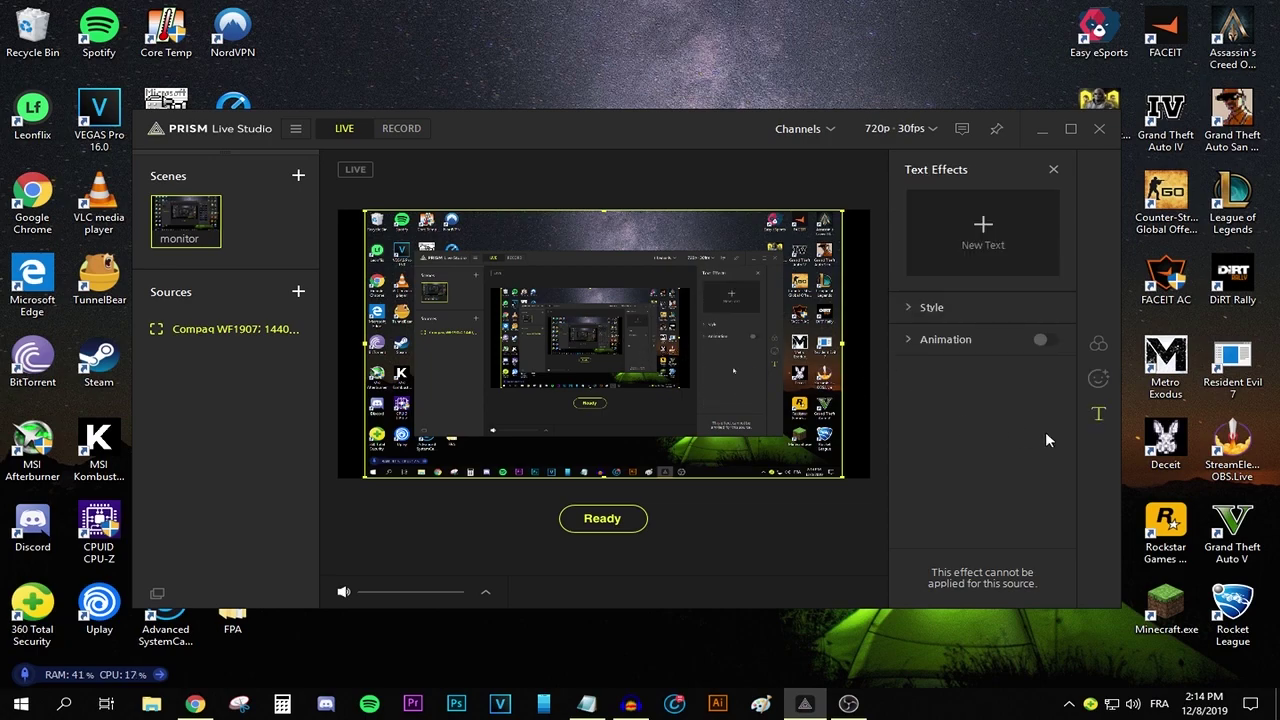
{"action": "left_click", "coordinate": [192, 333]}
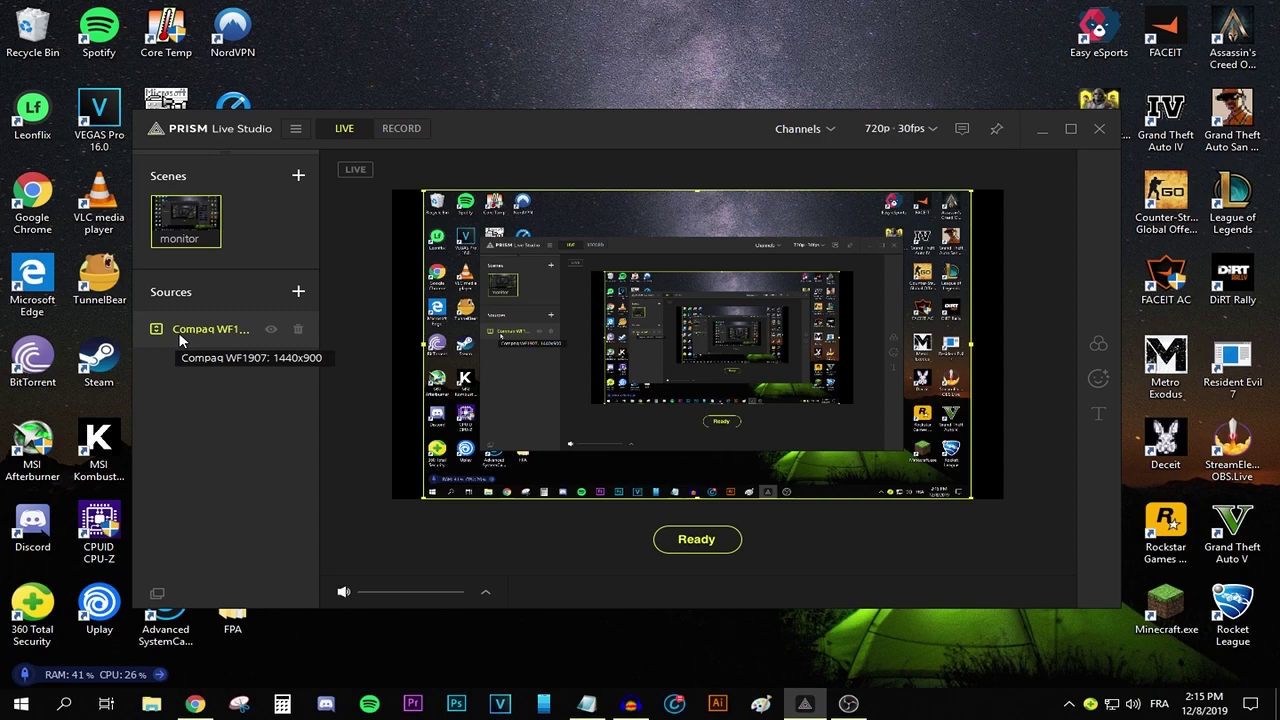
Add an Audio Capture Device source for the Samson Q2U microphone
{"action": "left_click", "coordinate": [299, 291]}
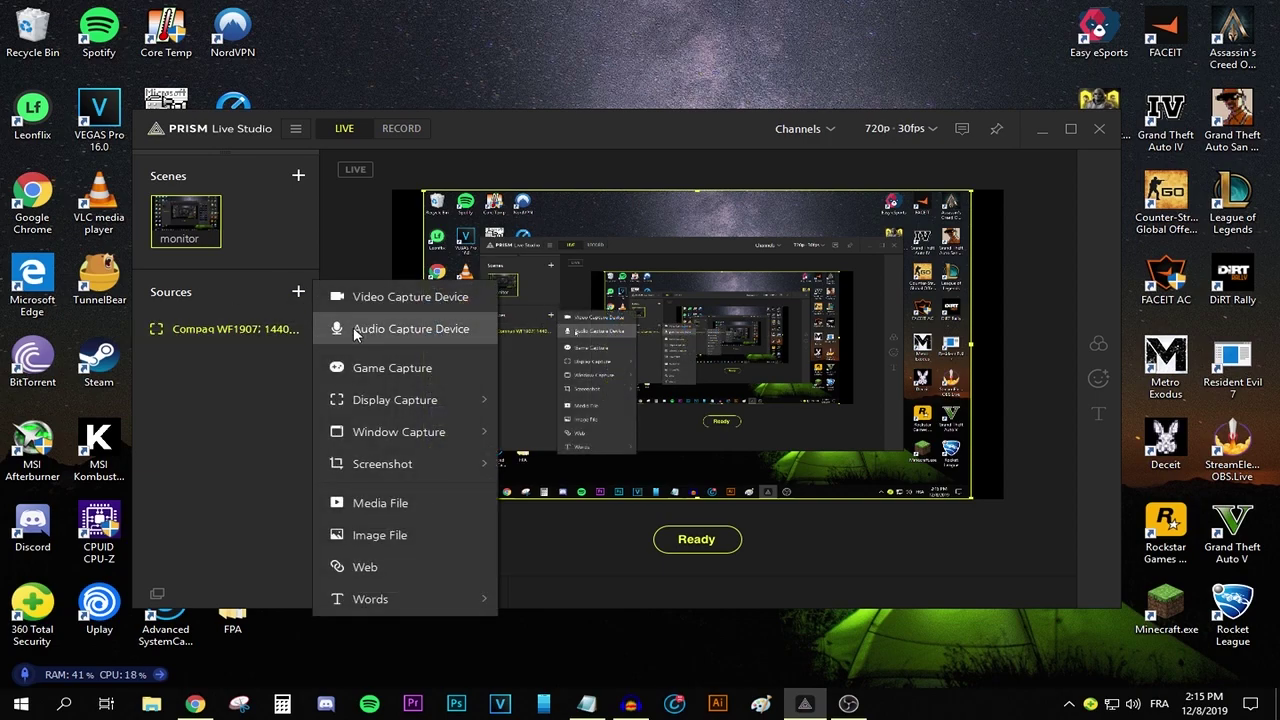
{"action": "left_click", "coordinate": [356, 330]}
{"action": "left_click", "coordinate": [589, 336]}
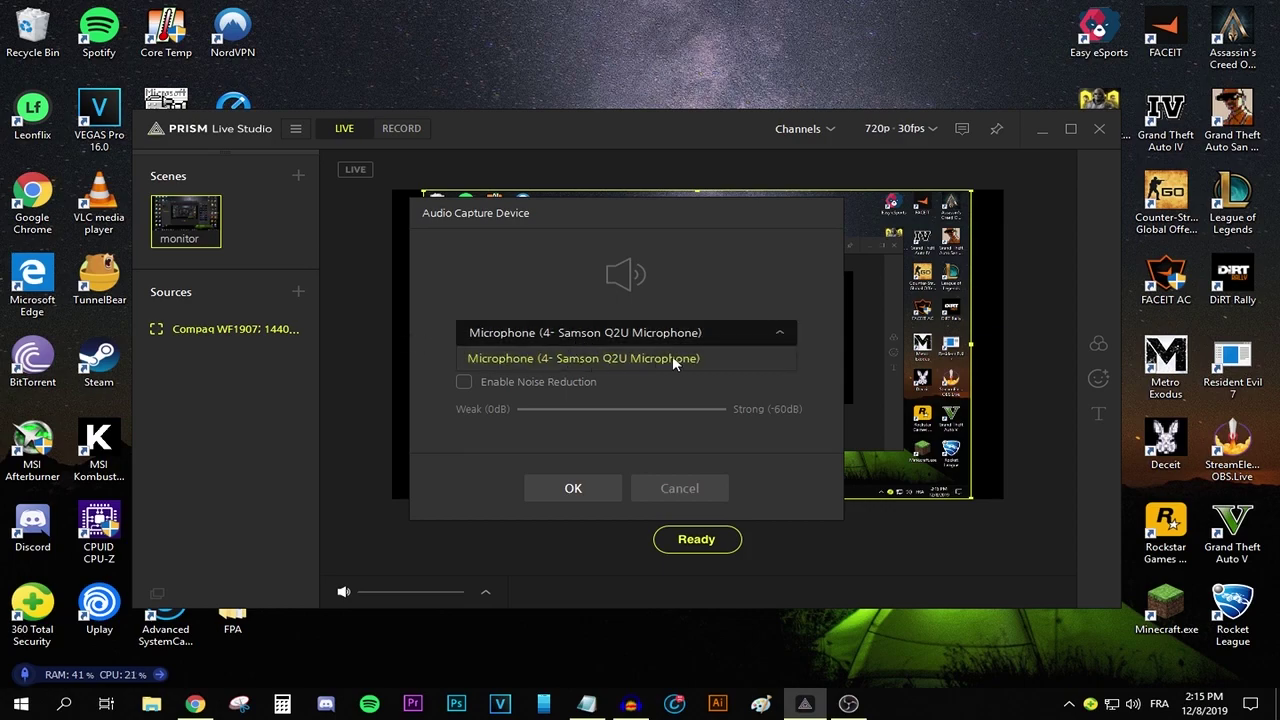
{"action": "left_click", "coordinate": [696, 358]}
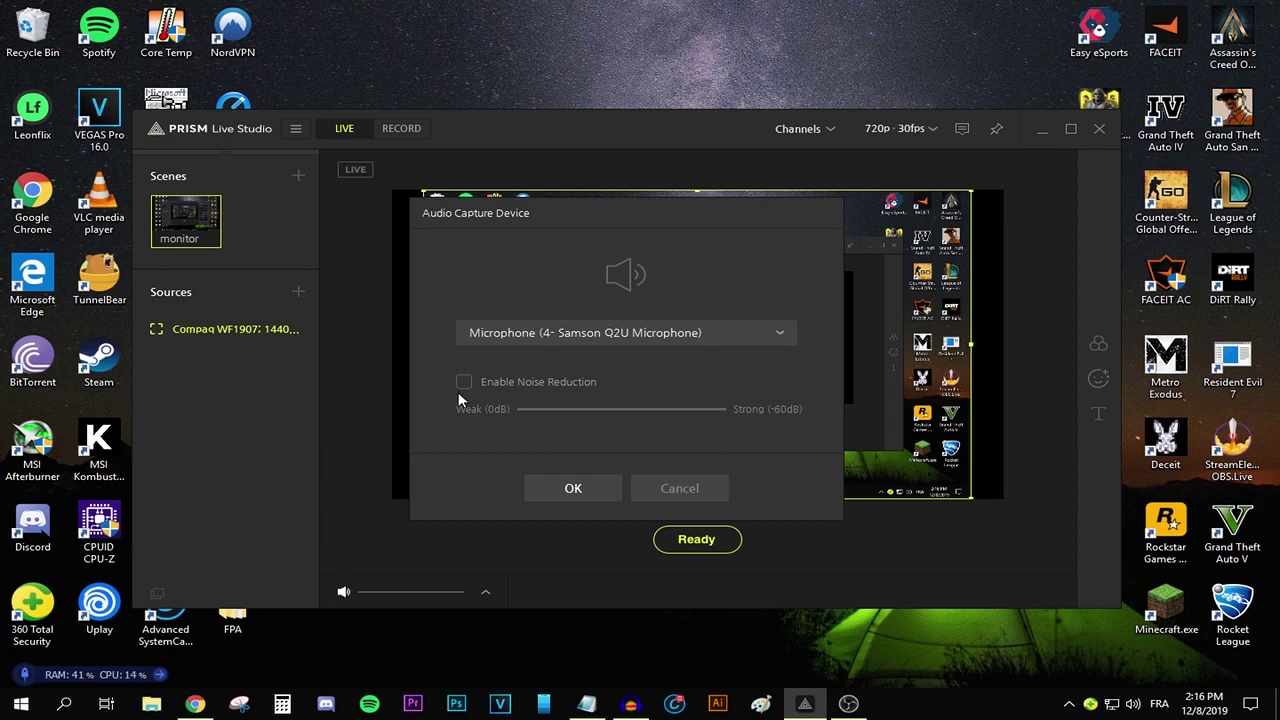
{"action": "left_click", "coordinate": [556, 487]}
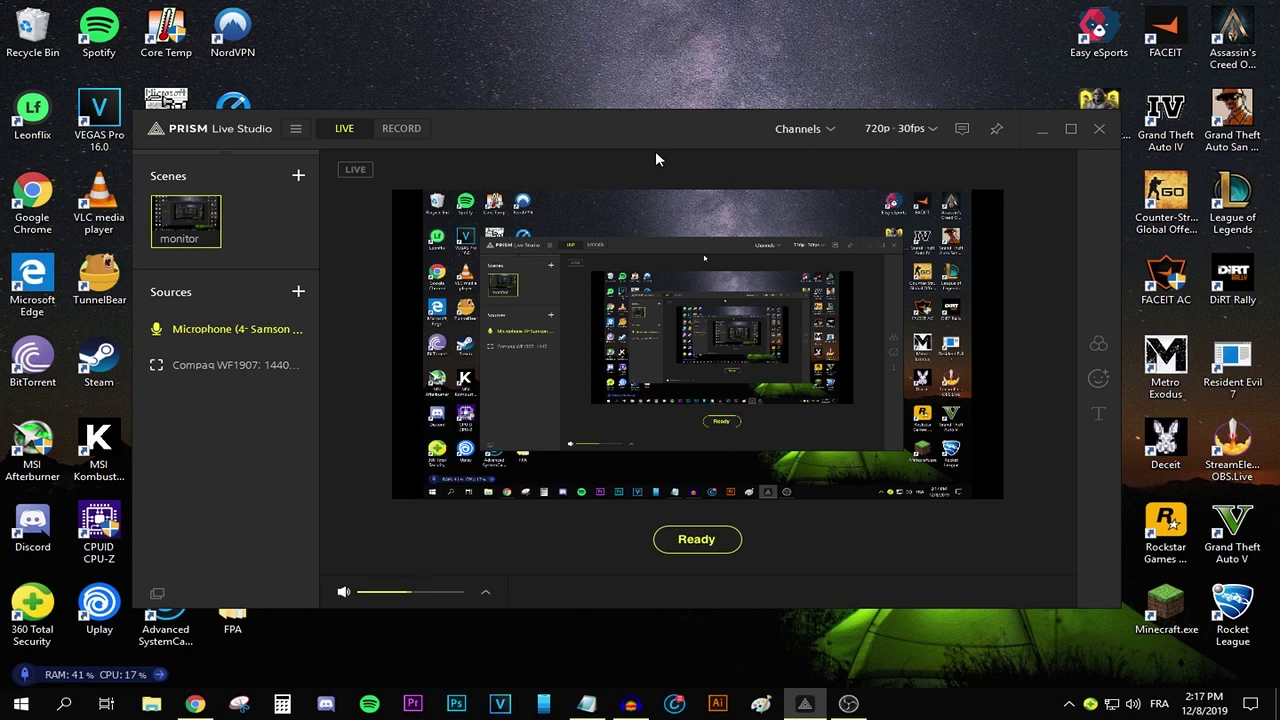
Check the quick encoding choices for resolution, frame rate and video quality
{"action": "left_click", "coordinate": [929, 130]}
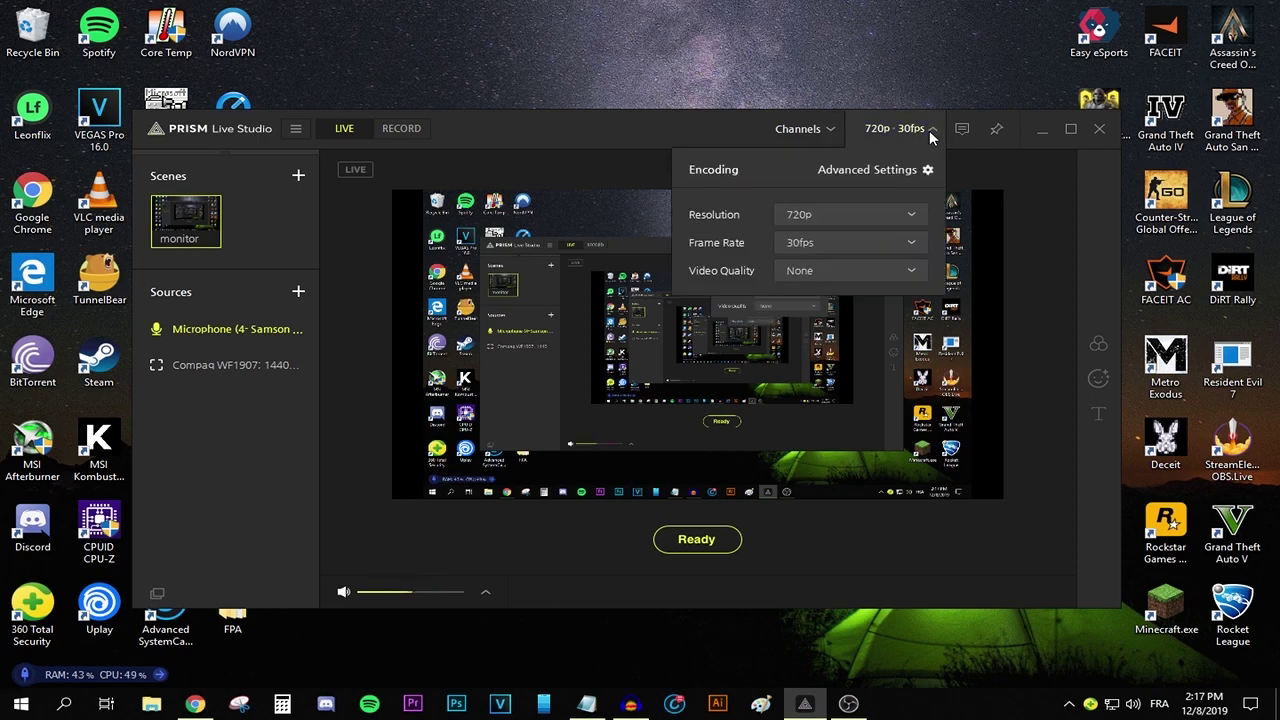
{"action": "left_click", "coordinate": [822, 216]}
{"action": "left_click", "coordinate": [826, 211]}
{"action": "left_click", "coordinate": [806, 246]}
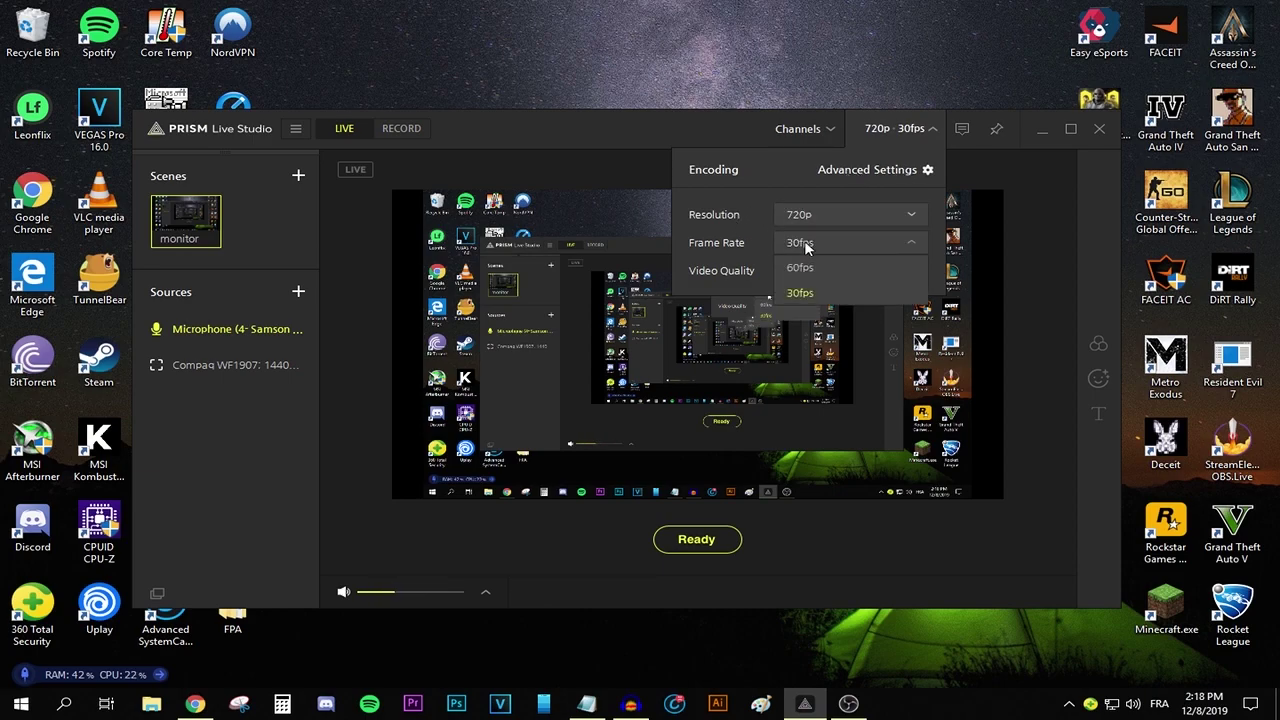
{"action": "left_click", "coordinate": [806, 246]}
{"action": "left_click", "coordinate": [810, 266]}
{"action": "left_click", "coordinate": [786, 270]}
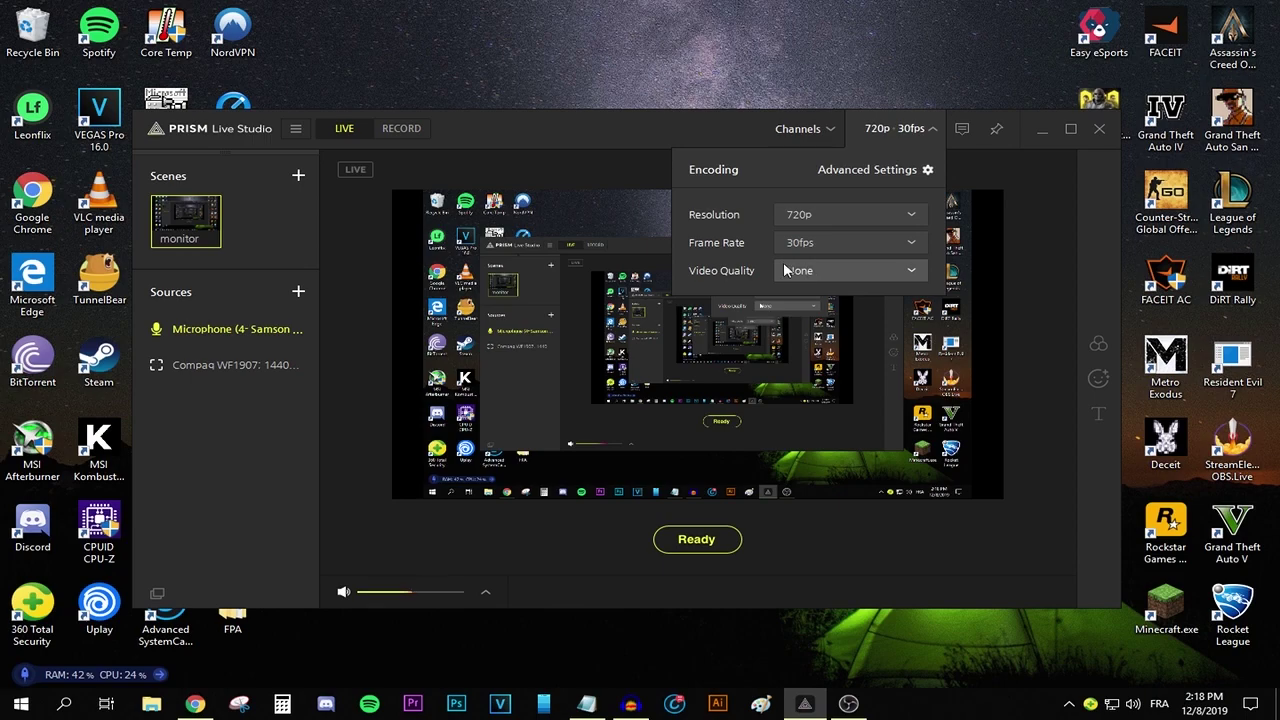
In the advanced stream settings, select 720p as the resolution and 30fps as the frame rate
{"action": "left_click", "coordinate": [866, 170]}
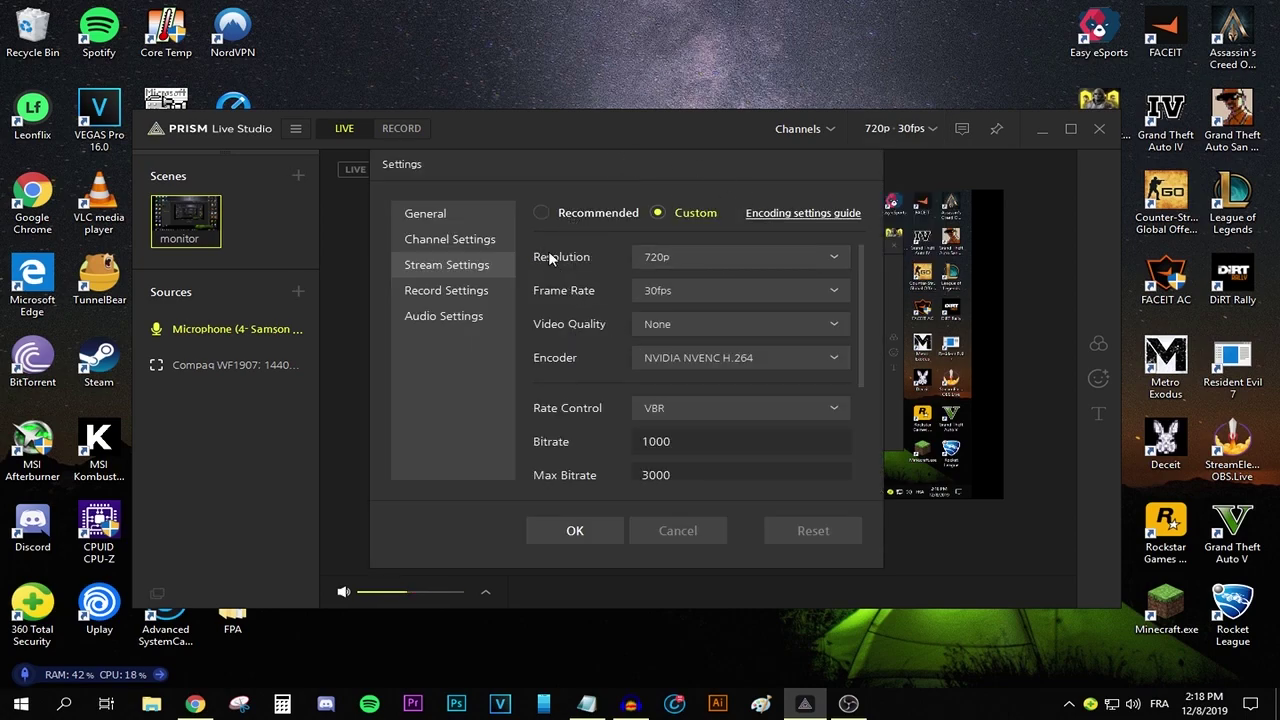
{"action": "scroll", "coordinate": [620, 334], "scroll_direction": "down", "scroll_amount": 5}
{"action": "left_click", "coordinate": [664, 260]}
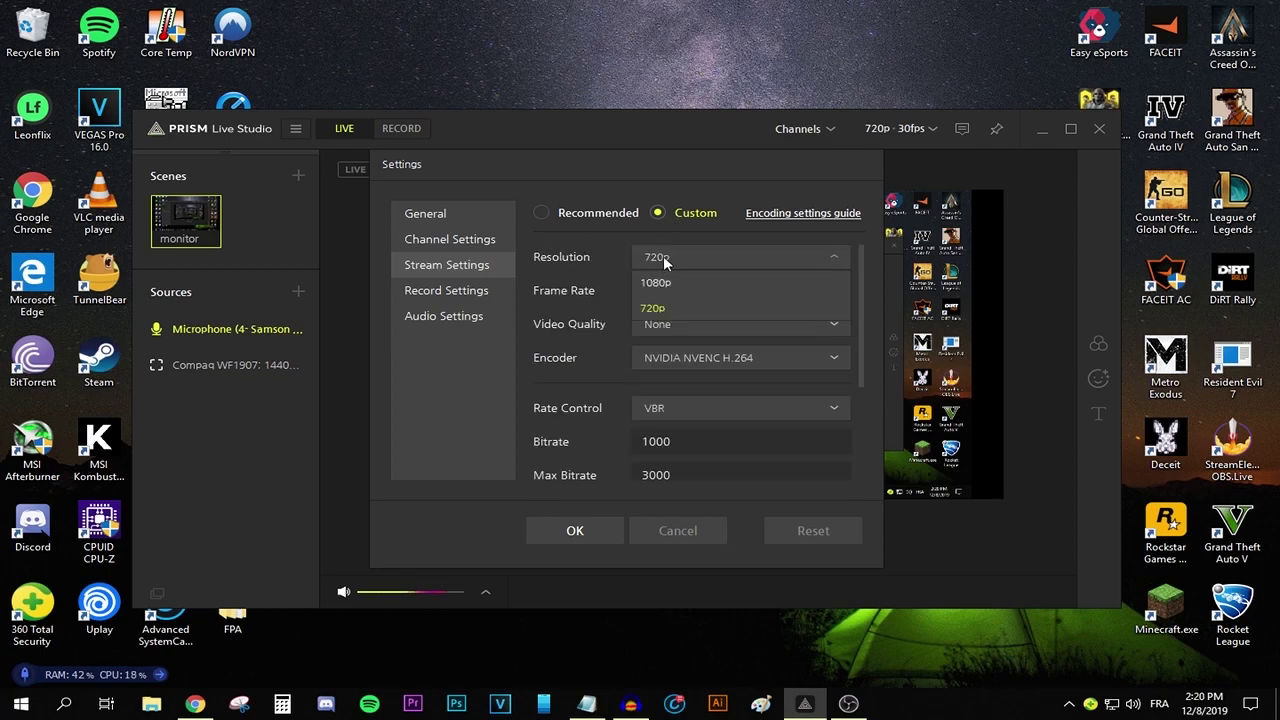
{"action": "left_click", "coordinate": [660, 260]}
{"action": "left_click", "coordinate": [688, 258]}
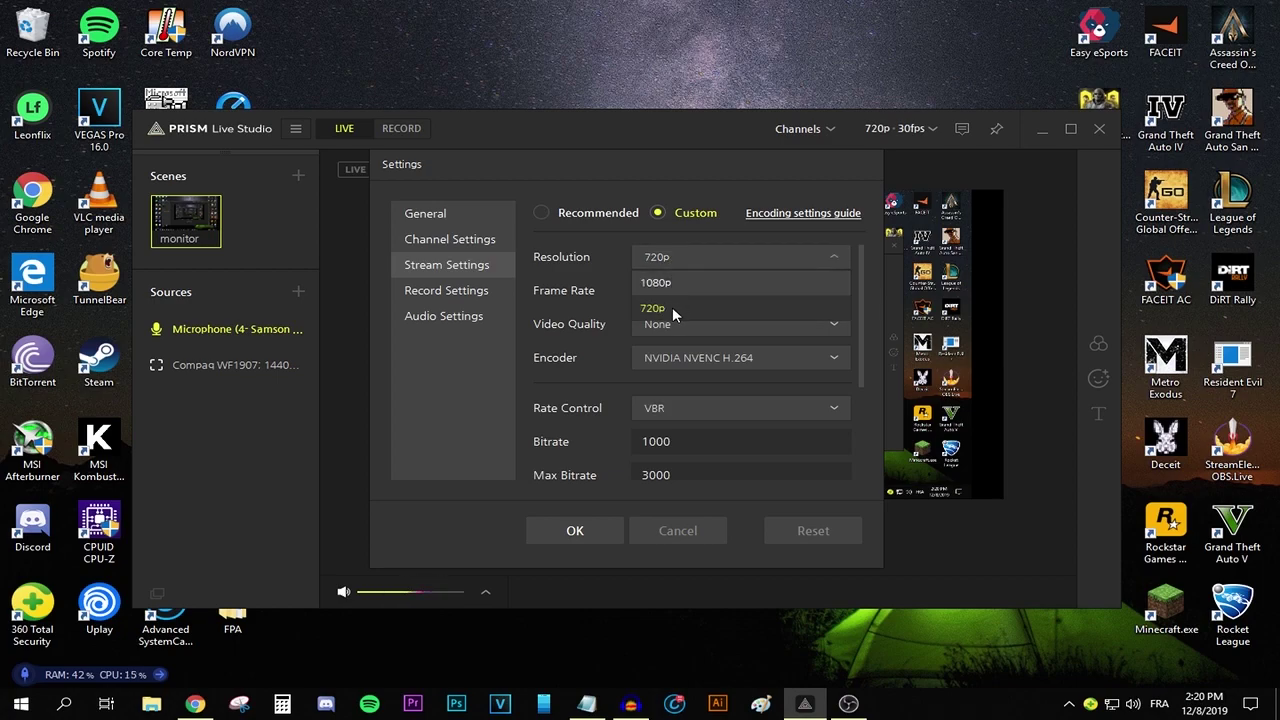
{"action": "left_click", "coordinate": [672, 307]}
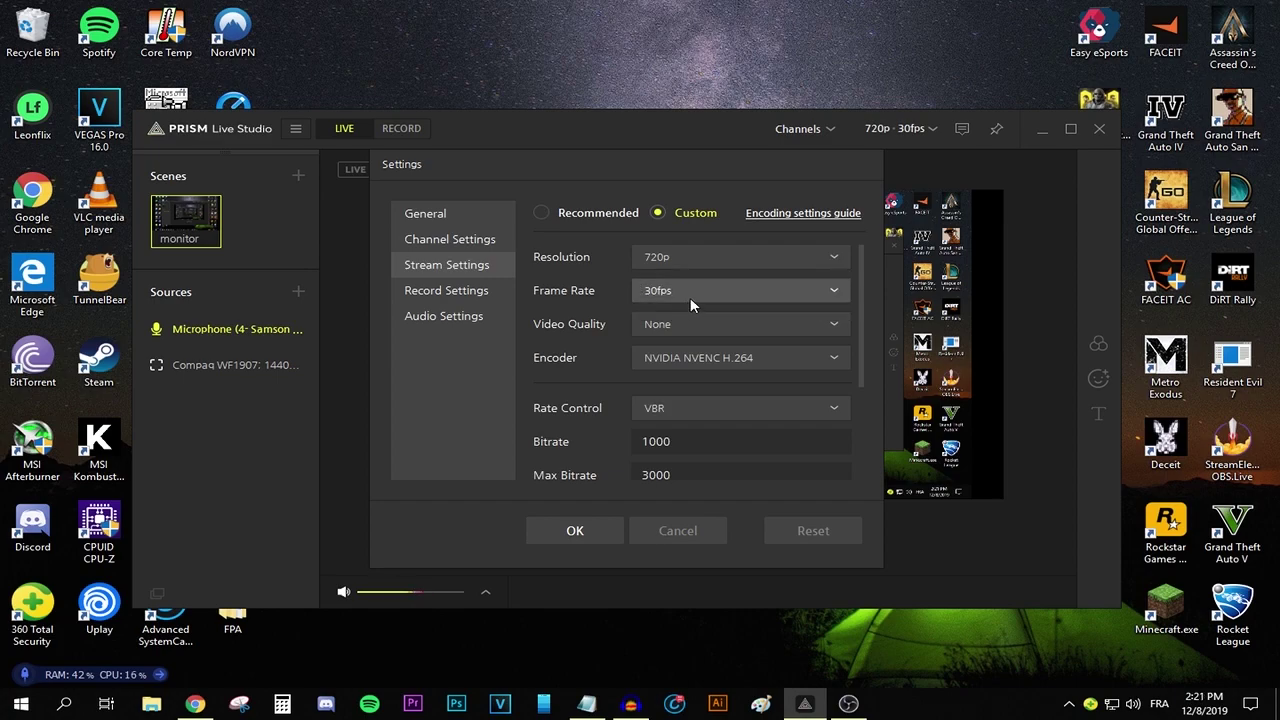
{"action": "left_click", "coordinate": [699, 292]}
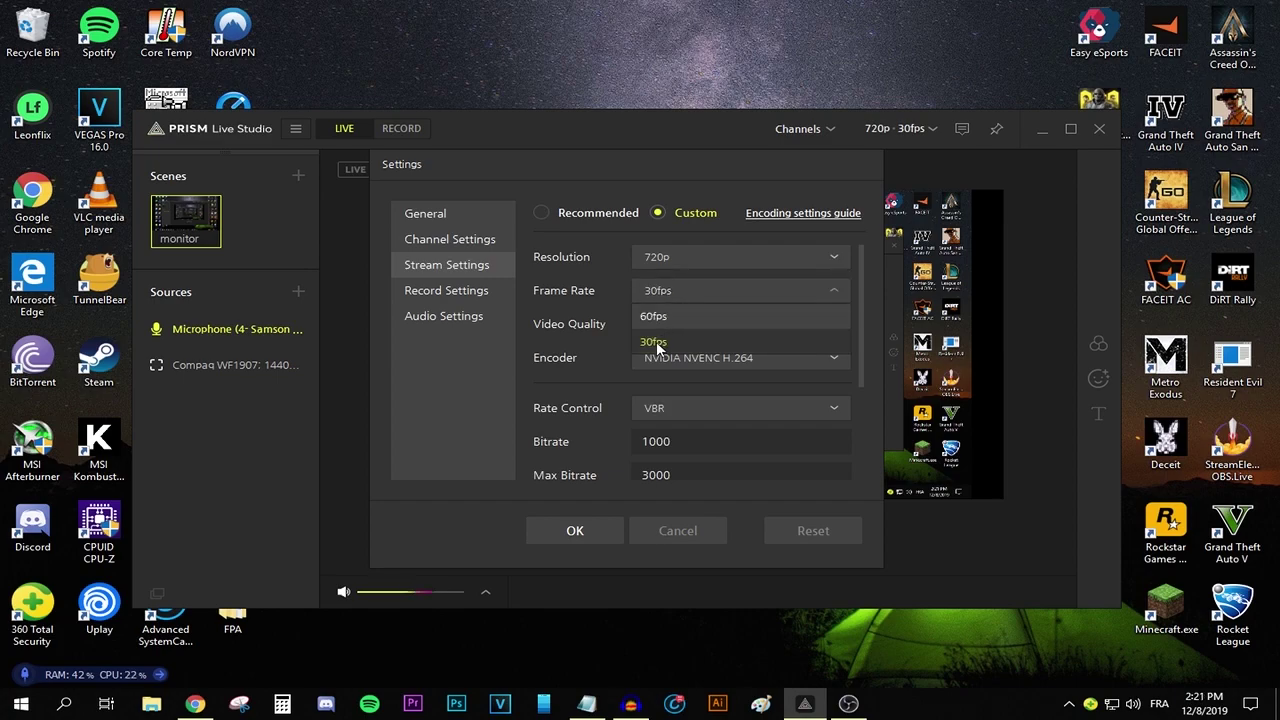
{"action": "left_click", "coordinate": [650, 338]}
Set the stream's video quality option to None and its encoder to NVIDIA NVENC H.264
{"action": "left_click", "coordinate": [692, 332]}
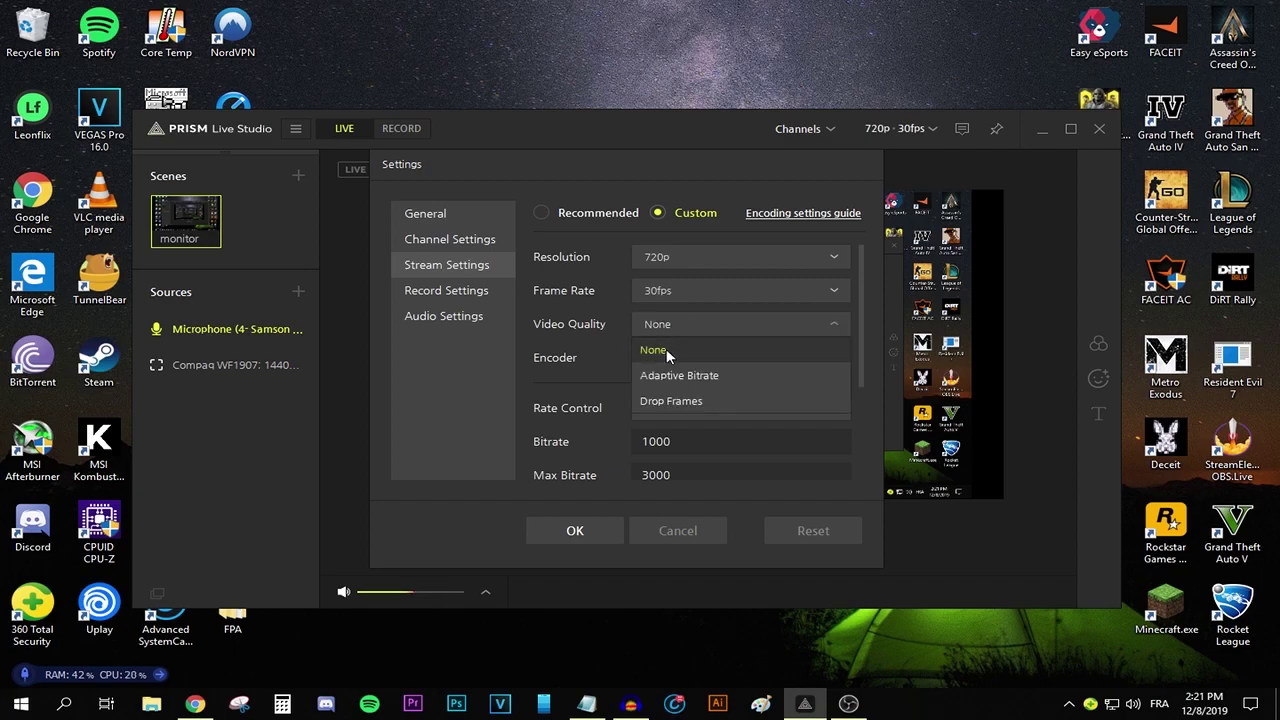
{"action": "left_click", "coordinate": [666, 348]}
{"action": "left_click", "coordinate": [650, 357]}
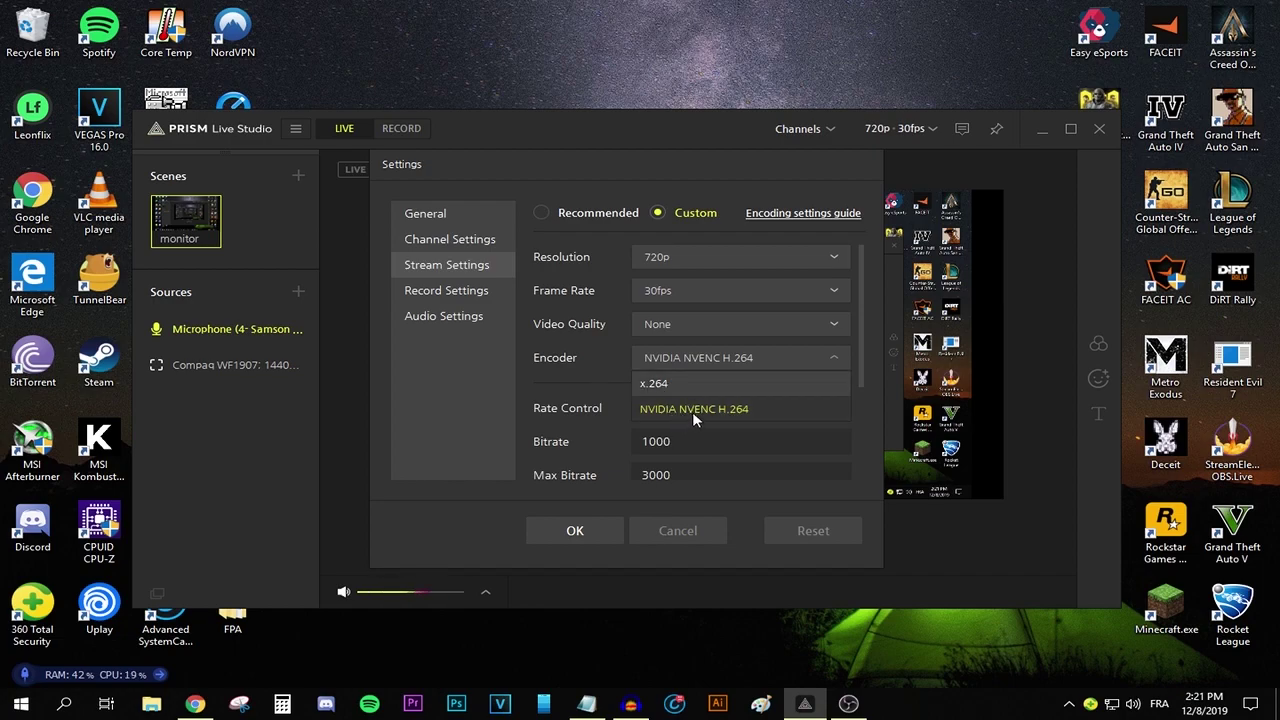
{"action": "left_click", "coordinate": [692, 411]}
Compare the rate control modes for the stream and select VBR
{"action": "scroll", "coordinate": [636, 367], "scroll_direction": "down", "scroll_amount": 1}
{"action": "left_click", "coordinate": [645, 367]}
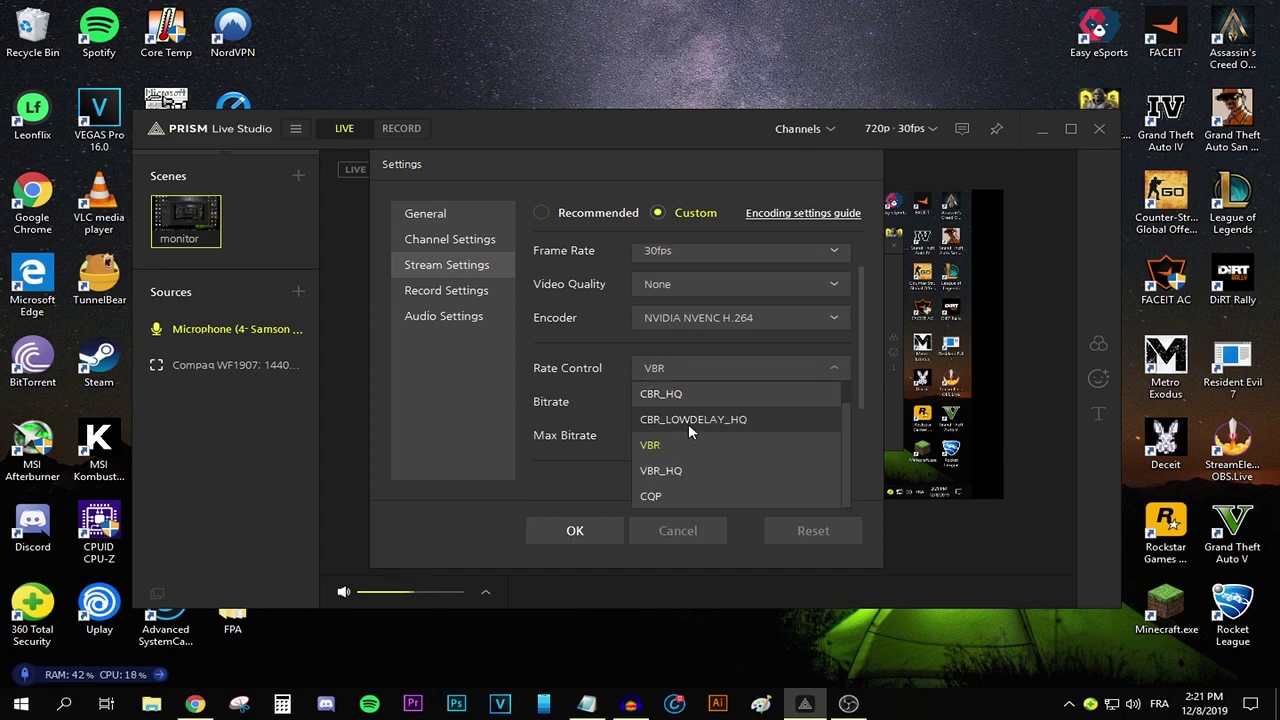
{"action": "scroll", "coordinate": [688, 426], "scroll_direction": "up", "scroll_amount": 1}
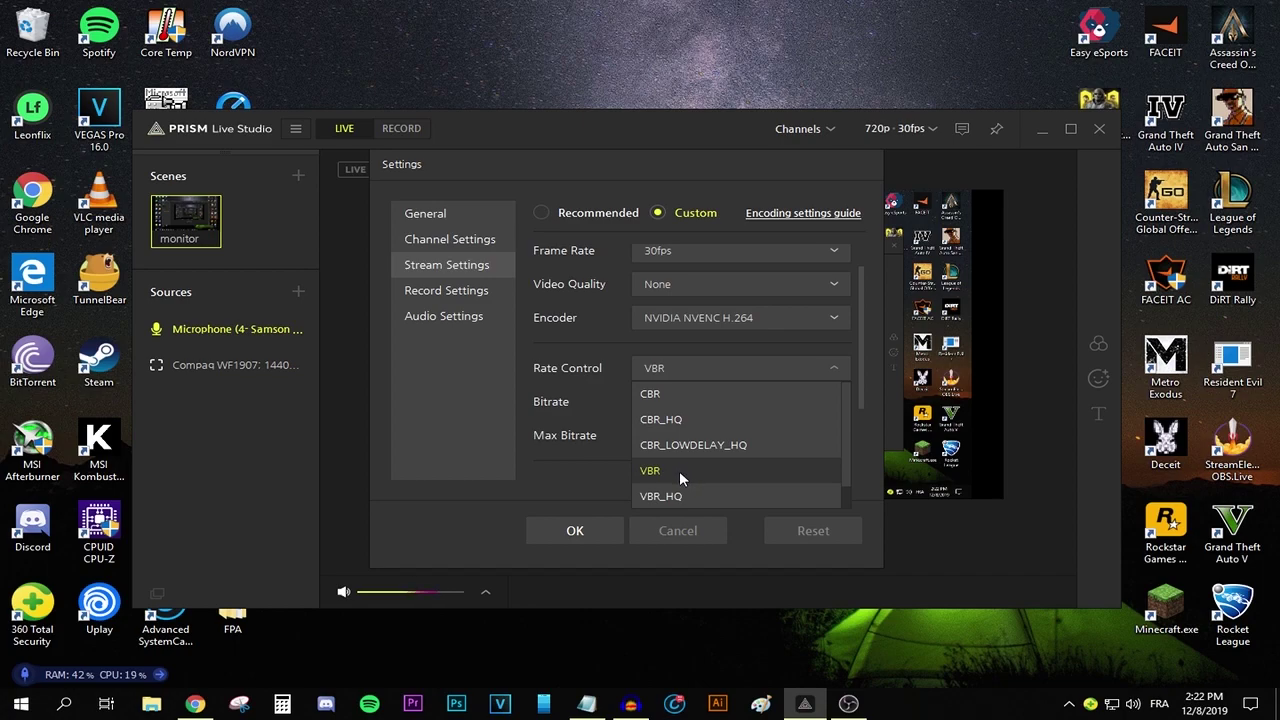
{"action": "left_click", "coordinate": [679, 471]}
Inspect the Bitrate and Max Bitrate values in the stream settings
{"action": "scroll", "coordinate": [679, 440], "scroll_direction": "down", "scroll_amount": 1}
{"action": "double_click", "coordinate": [634, 368]}
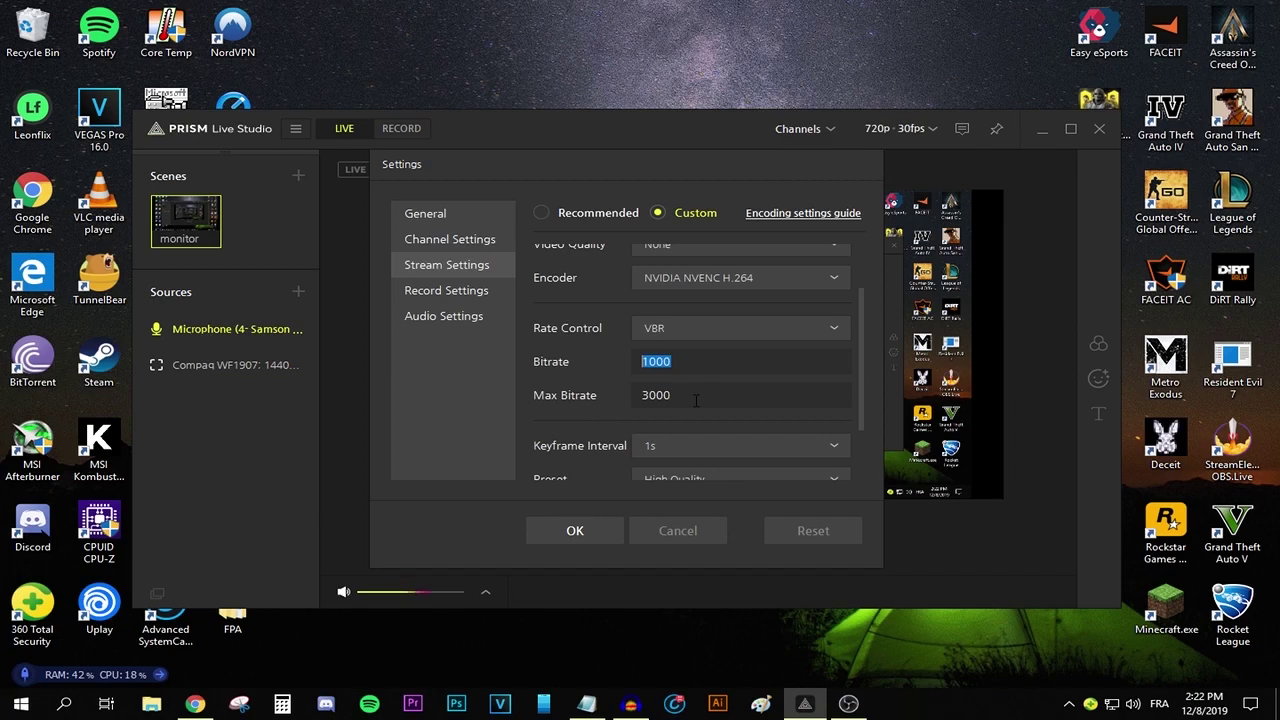
{"action": "left_click_drag", "start_coordinate": [696, 400], "coordinate": [567, 394]}
{"action": "left_click", "coordinate": [708, 392]}
{"action": "left_click", "coordinate": [707, 370]}
Set the keyframe interval to 1s, the preset to High Quality and the profile to High
{"action": "scroll", "coordinate": [595, 383], "scroll_direction": "down", "scroll_amount": 2}
{"action": "left_click", "coordinate": [669, 368]}
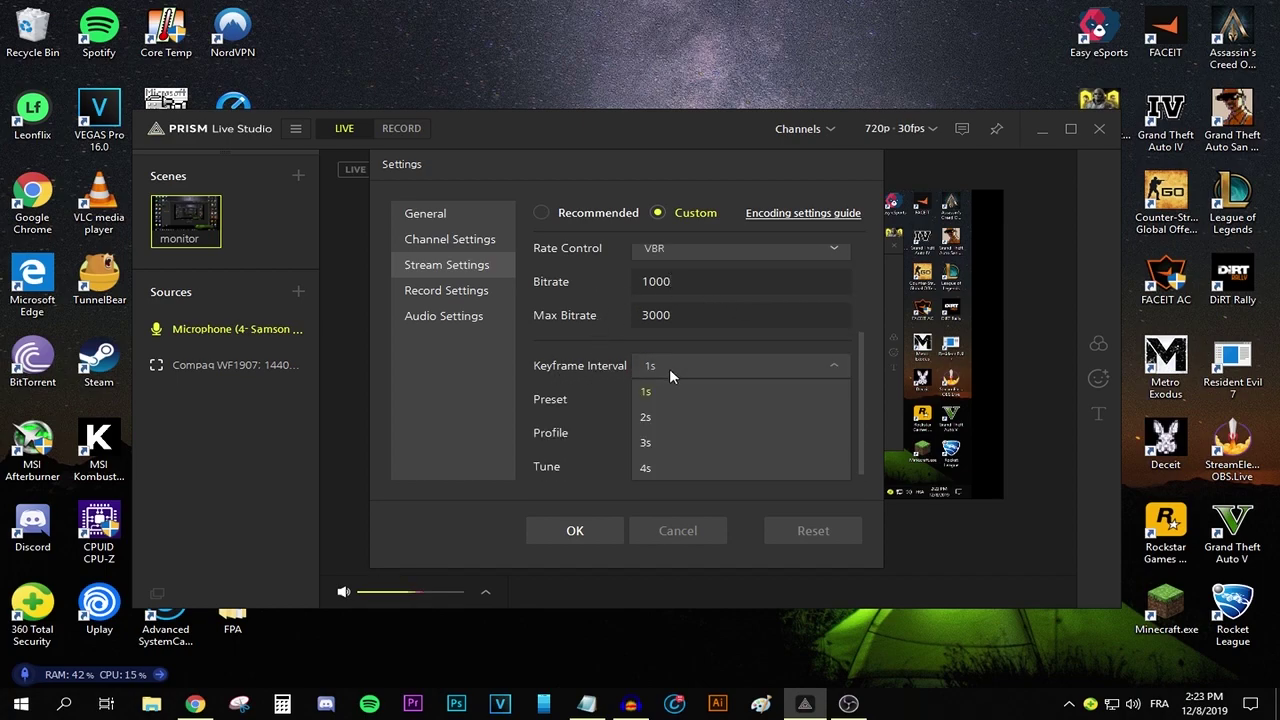
{"action": "left_click", "coordinate": [657, 388]}
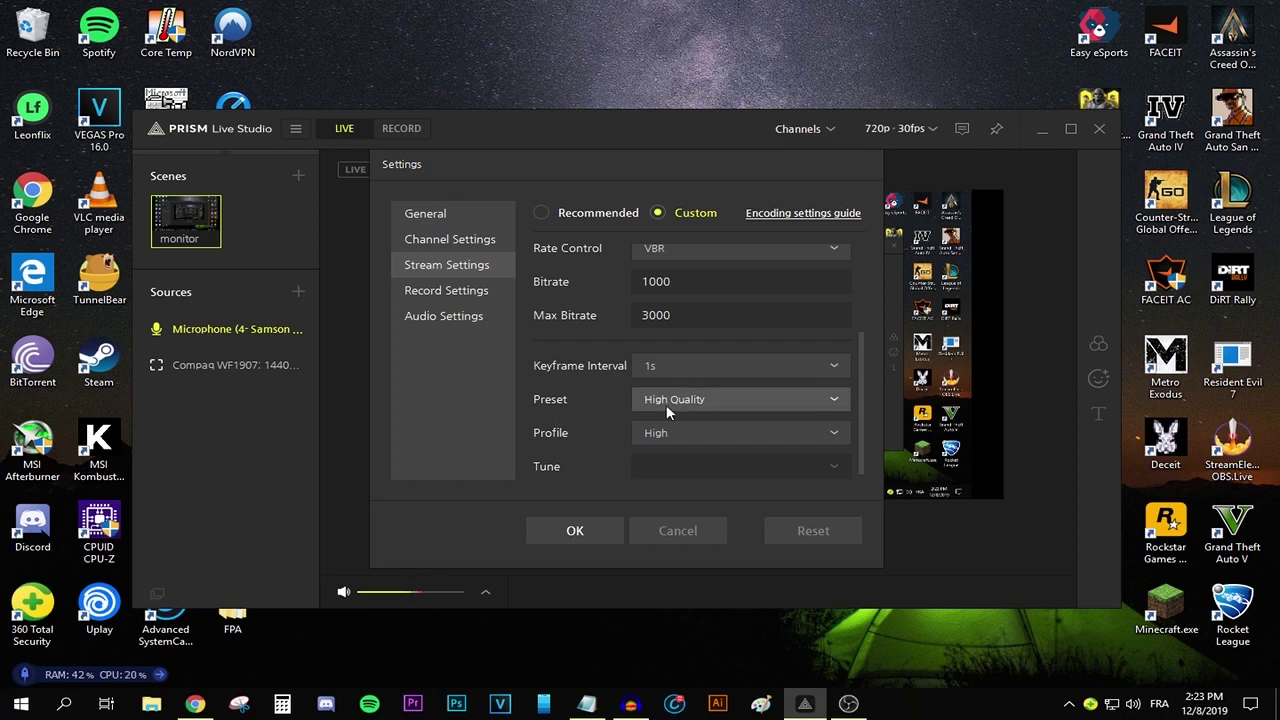
{"action": "left_click", "coordinate": [700, 400]}
{"action": "left_click", "coordinate": [690, 426]}
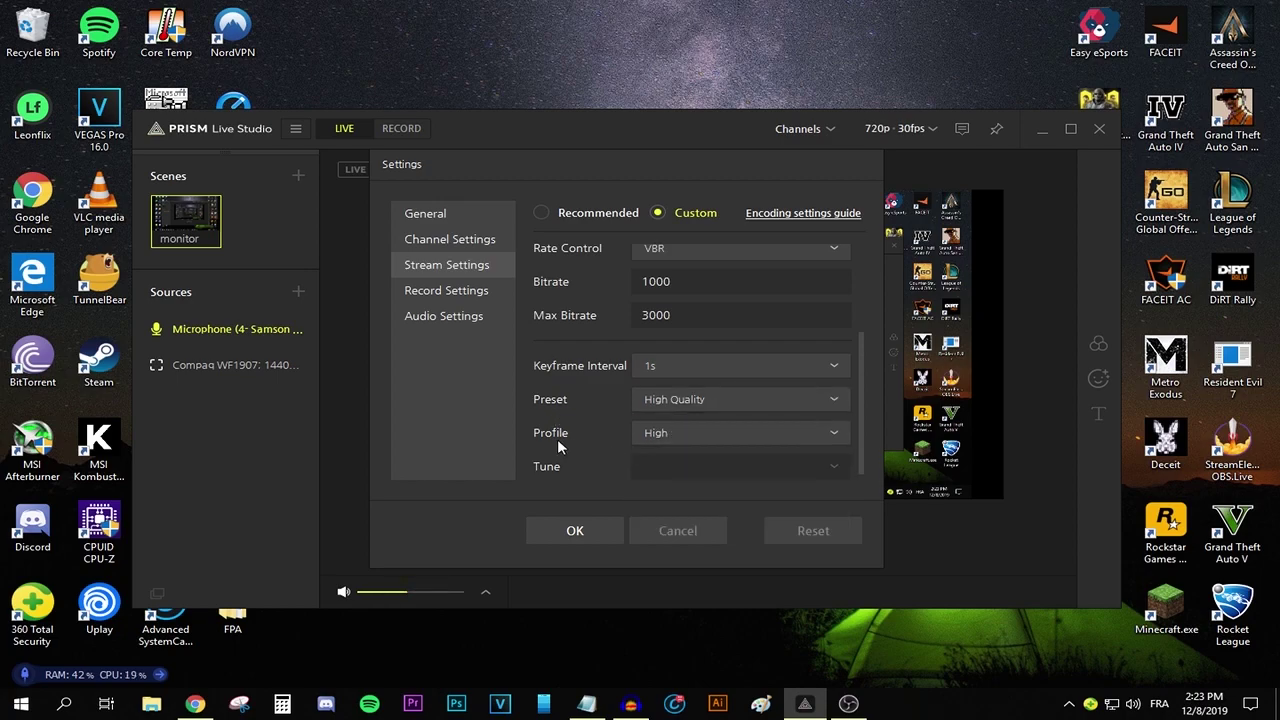
{"action": "left_click", "coordinate": [665, 436]}
{"action": "left_click", "coordinate": [657, 512]}
Recheck the stream's Bitrate value
{"action": "scroll", "coordinate": [686, 462], "scroll_direction": "up", "scroll_amount": 2}
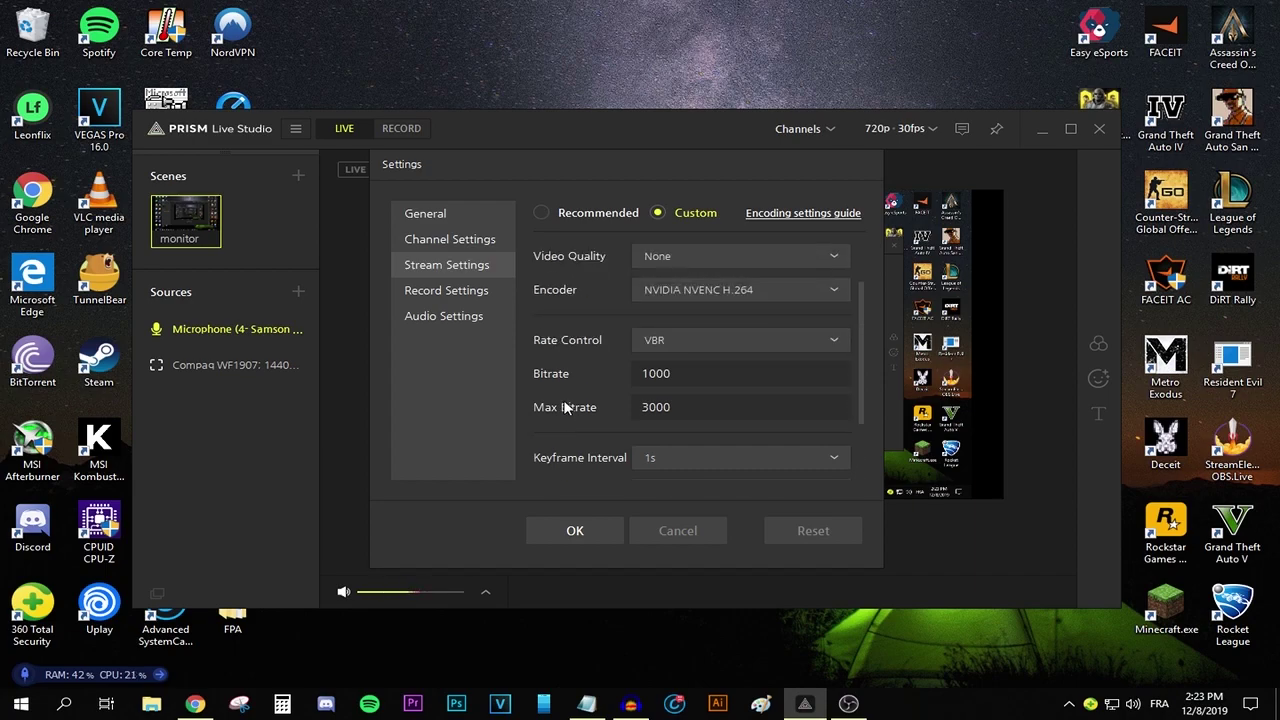
{"action": "left_click", "coordinate": [691, 374]}
{"action": "double_click", "coordinate": [691, 374]}
{"action": "left_click", "coordinate": [695, 378]}
{"action": "double_click", "coordinate": [656, 373]}
Reselect 720p as the stream resolution and review the encoder, rate control and bitrate settings
{"action": "scroll", "coordinate": [605, 312], "scroll_direction": "up", "scroll_amount": 1}
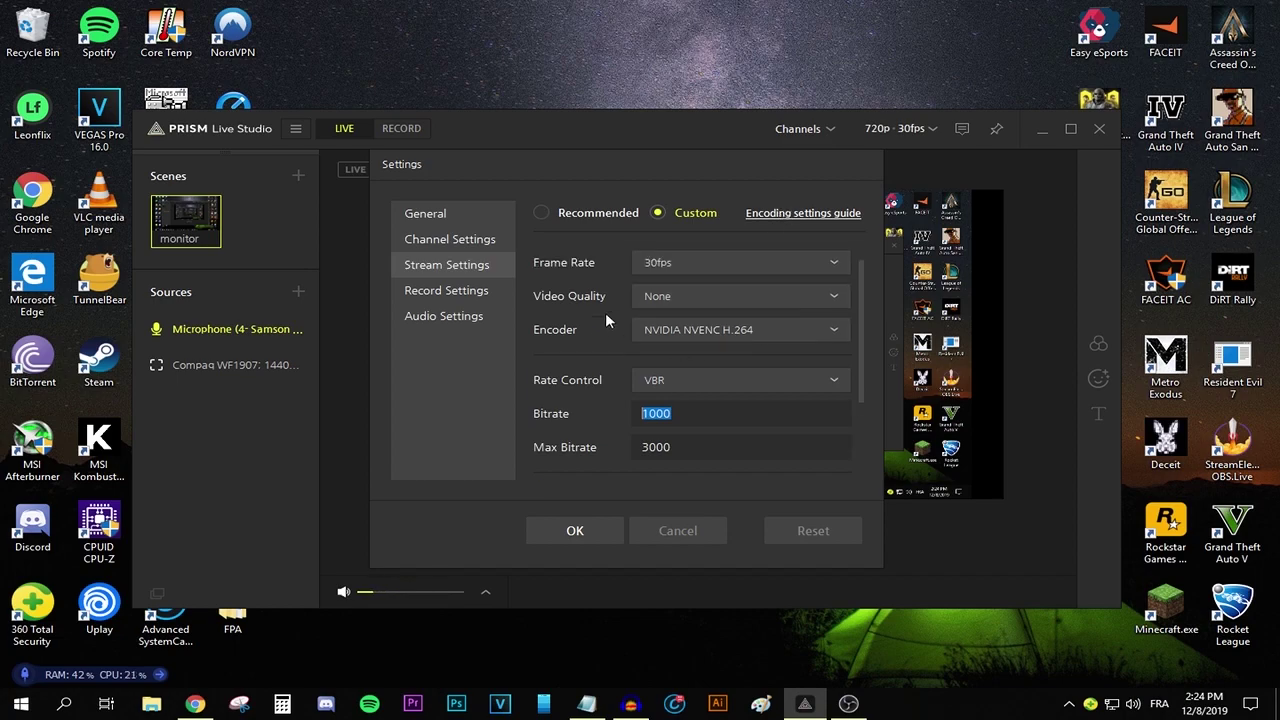
{"action": "scroll", "coordinate": [605, 312], "scroll_direction": "up", "scroll_amount": 1}
{"action": "left_click", "coordinate": [702, 262]}
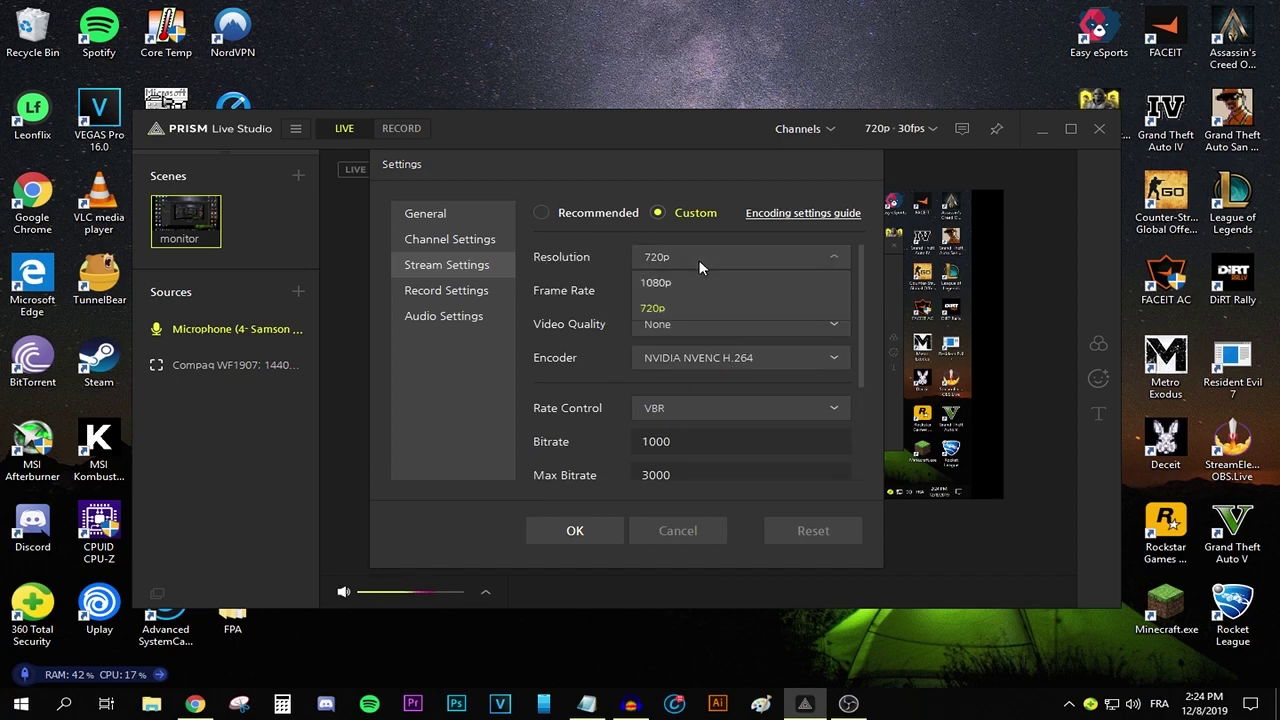
{"action": "left_click", "coordinate": [669, 307]}
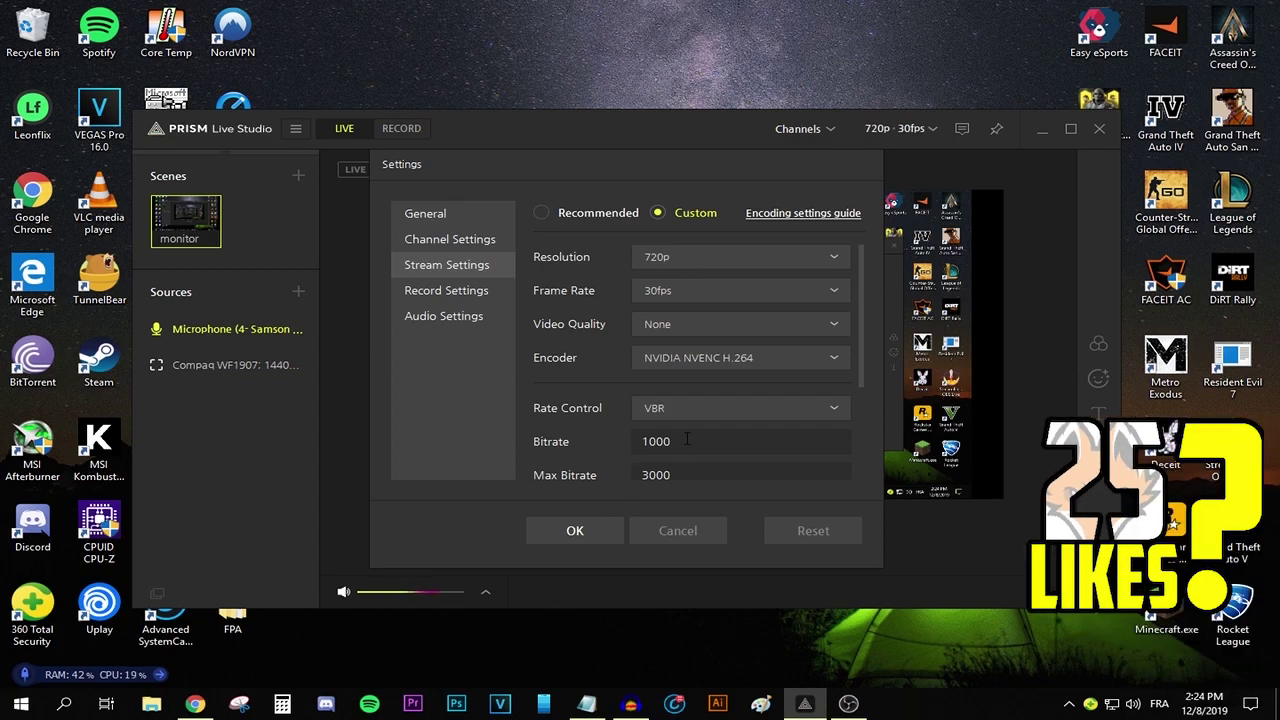
{"action": "scroll", "coordinate": [610, 420], "scroll_direction": "down", "scroll_amount": 2}
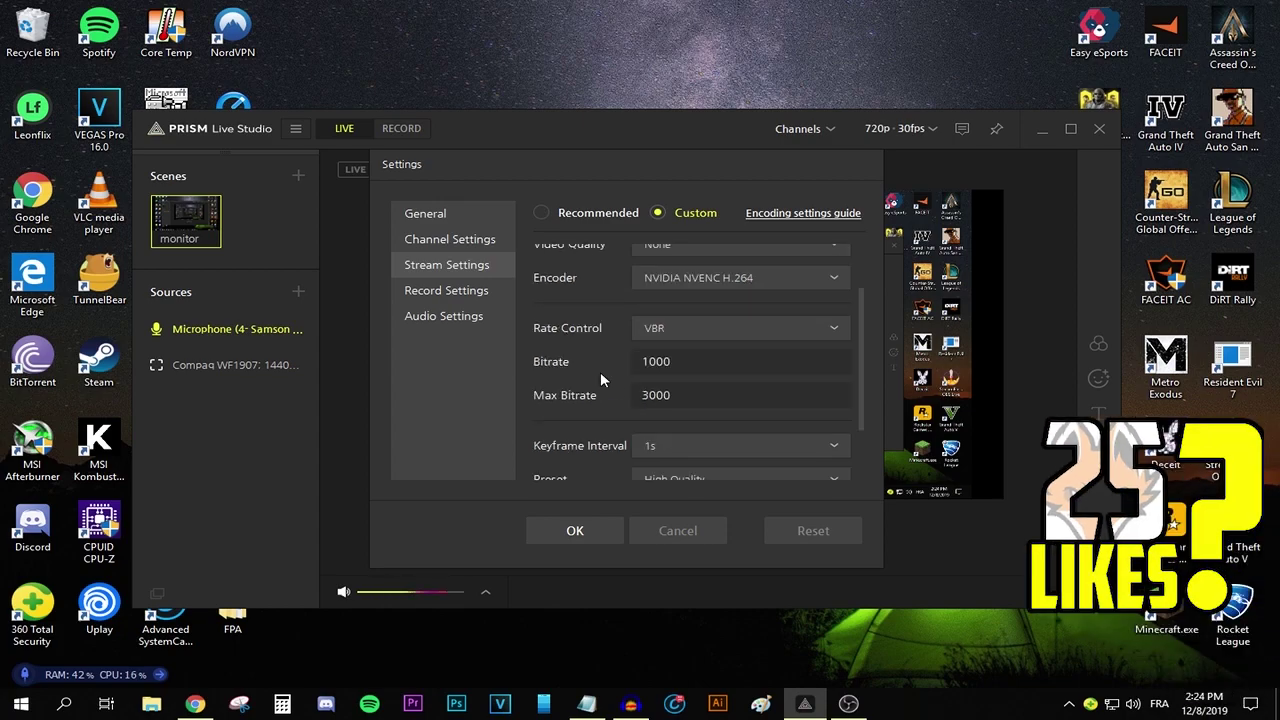
{"action": "scroll", "coordinate": [600, 380], "scroll_direction": "up", "scroll_amount": 2}
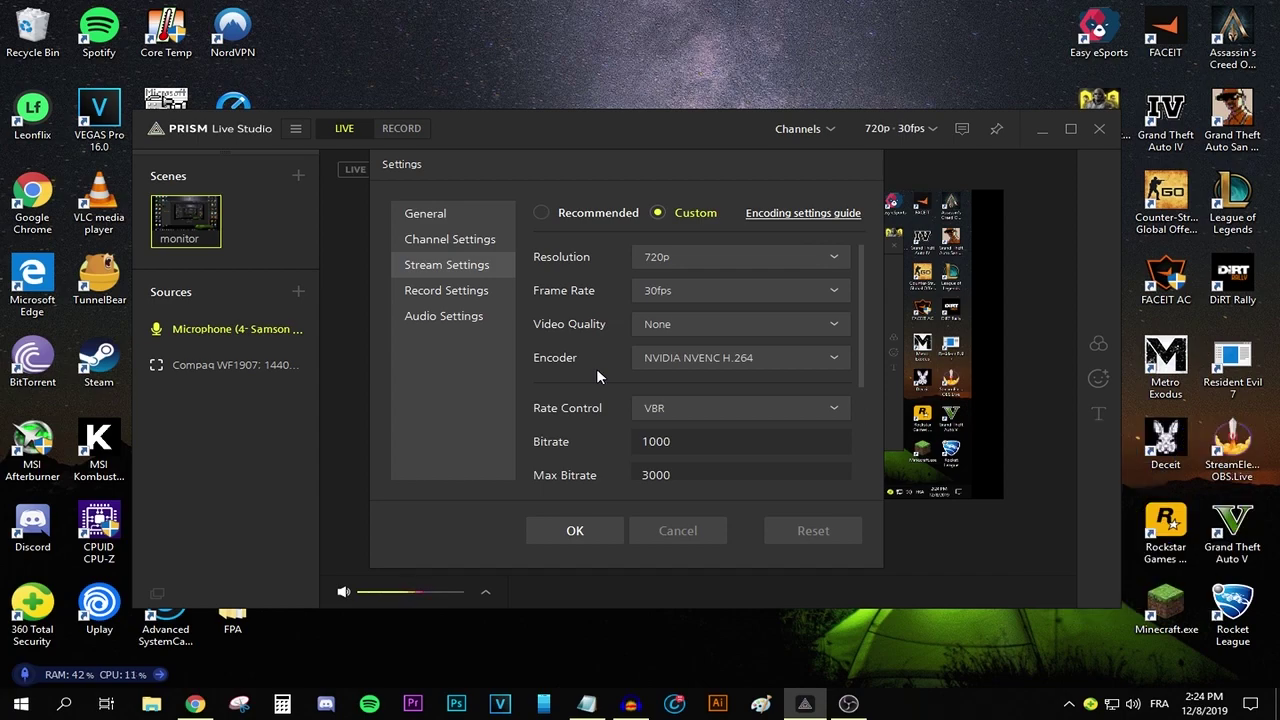
Review the stream's keyframe interval, preset, profile and tune settings
{"action": "scroll", "coordinate": [596, 368], "scroll_direction": "down", "scroll_amount": 2}
{"action": "scroll", "coordinate": [597, 366], "scroll_direction": "down", "scroll_amount": 2}
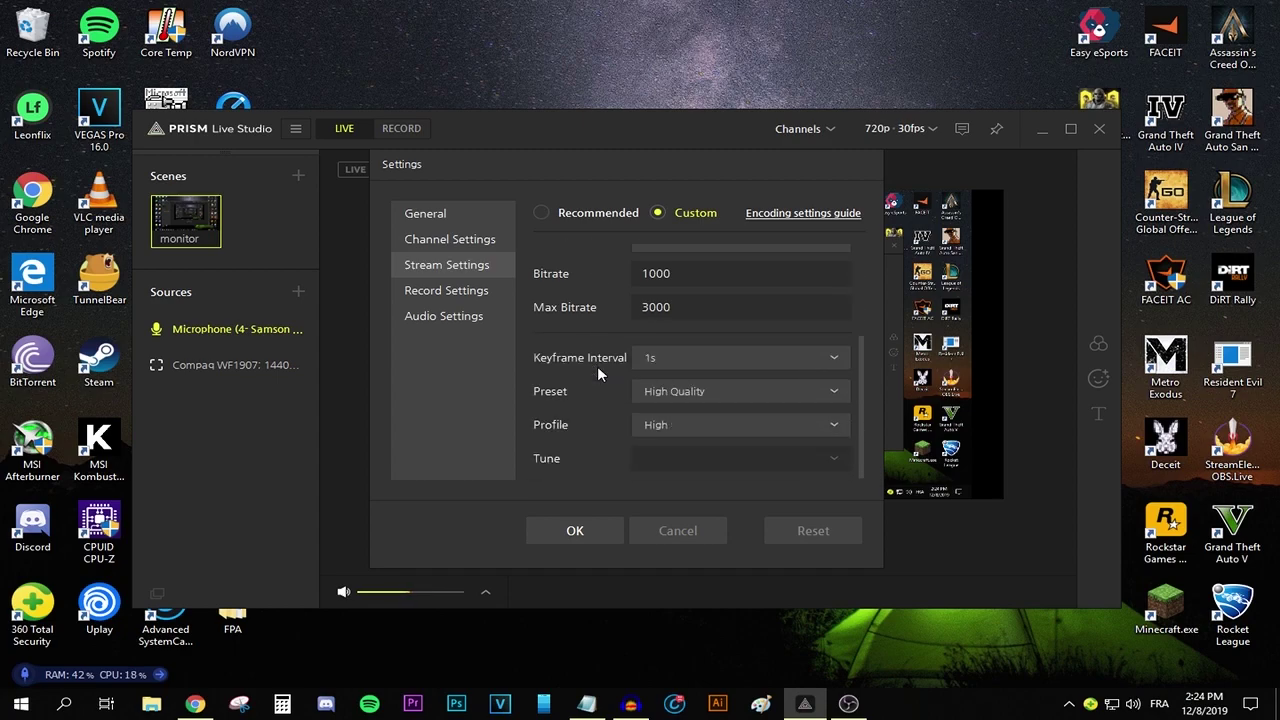
{"action": "scroll", "coordinate": [597, 366], "scroll_direction": "up", "scroll_amount": 4}
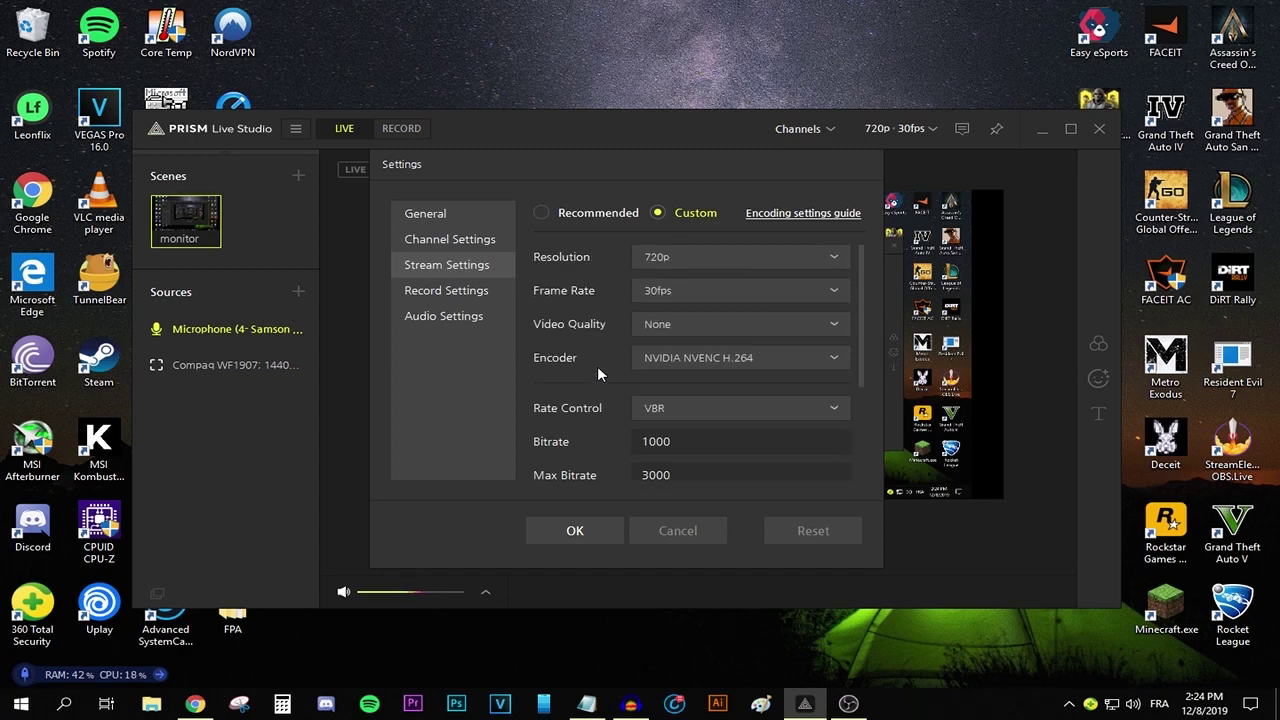
Look over the platforms available for connecting a streaming account in the channel settings, and close the settings with OK
{"action": "left_click", "coordinate": [455, 244]}
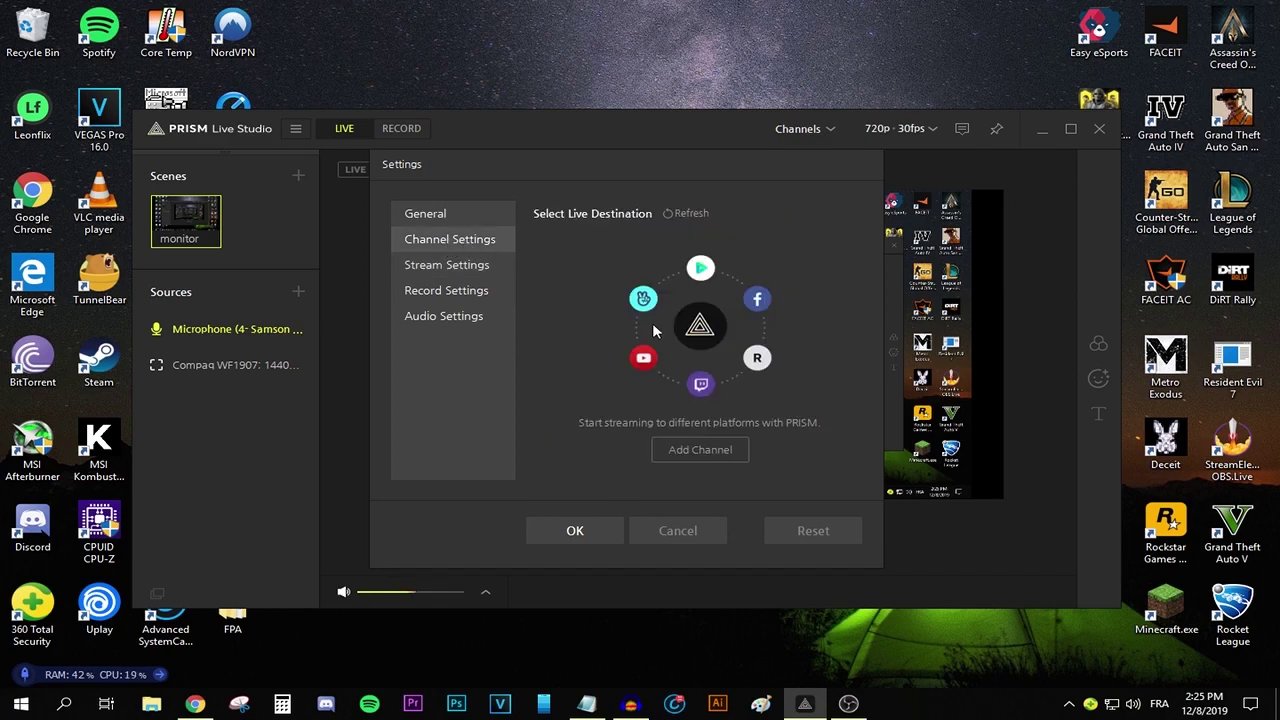
{"action": "left_click", "coordinate": [705, 449]}
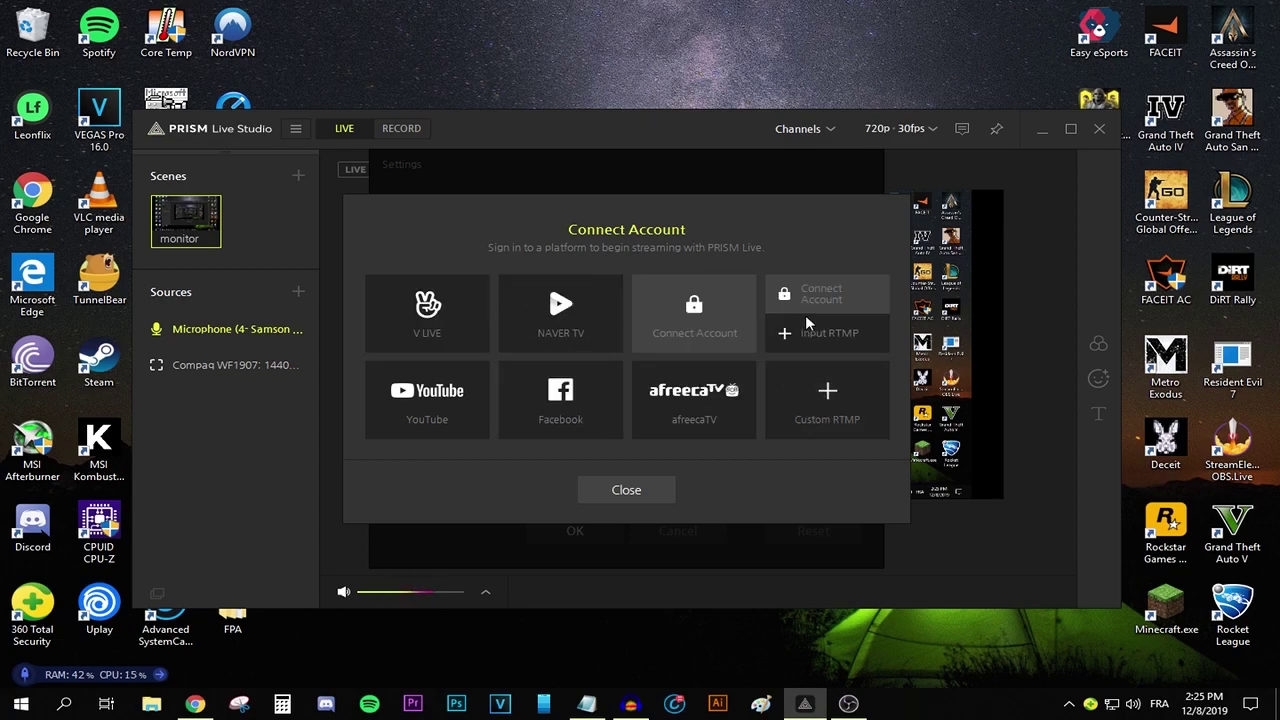
{"action": "mouse_move", "coordinate": [462, 406]}
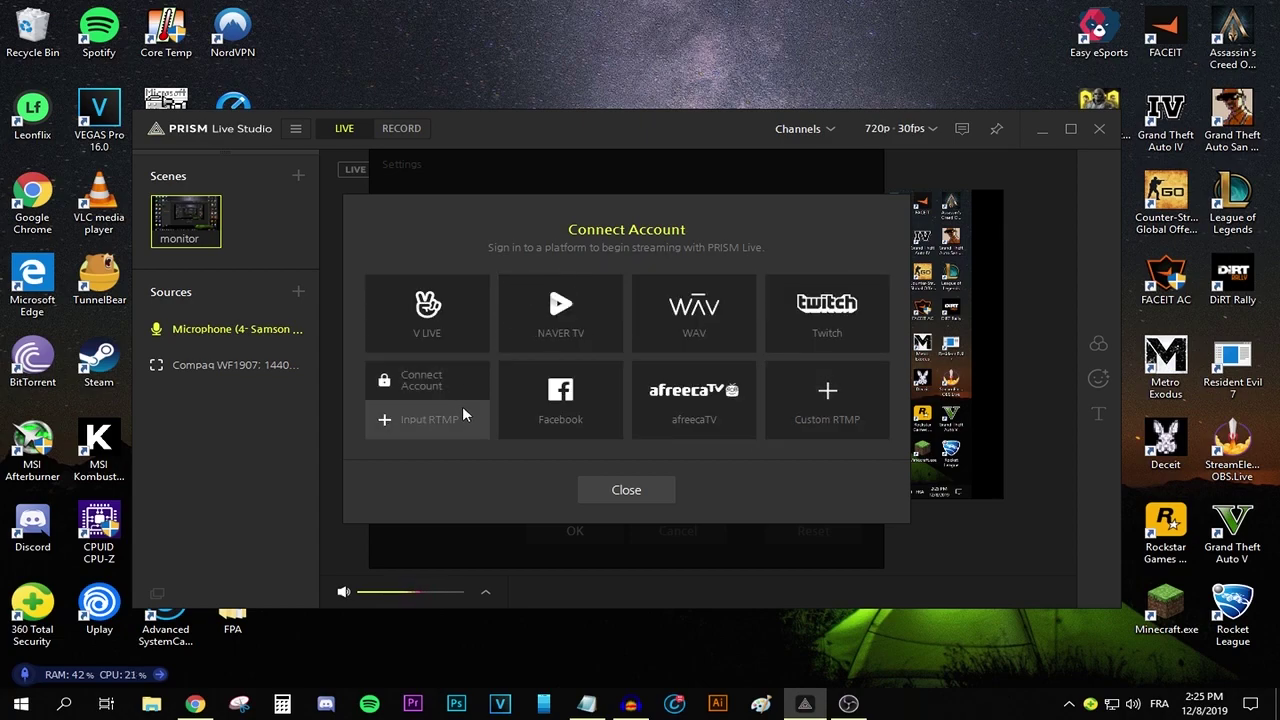
{"action": "key", "text": "Escape"}
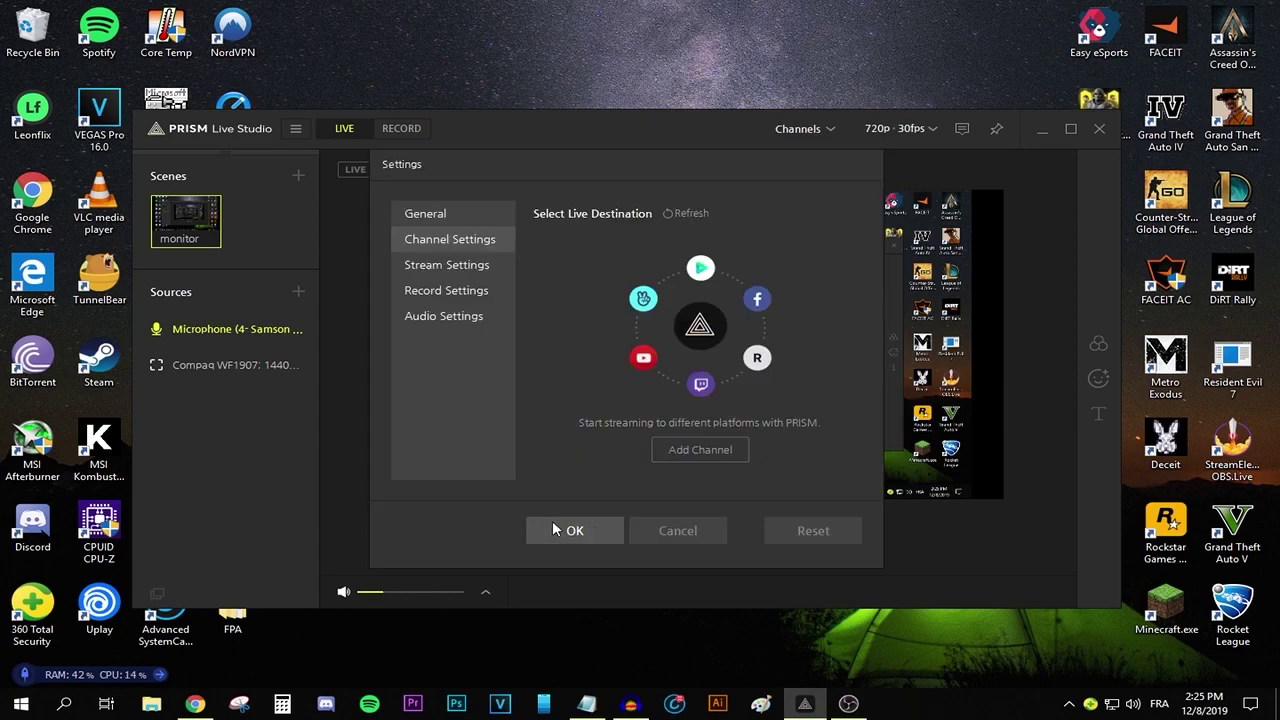
{"action": "left_click", "coordinate": [574, 531]}
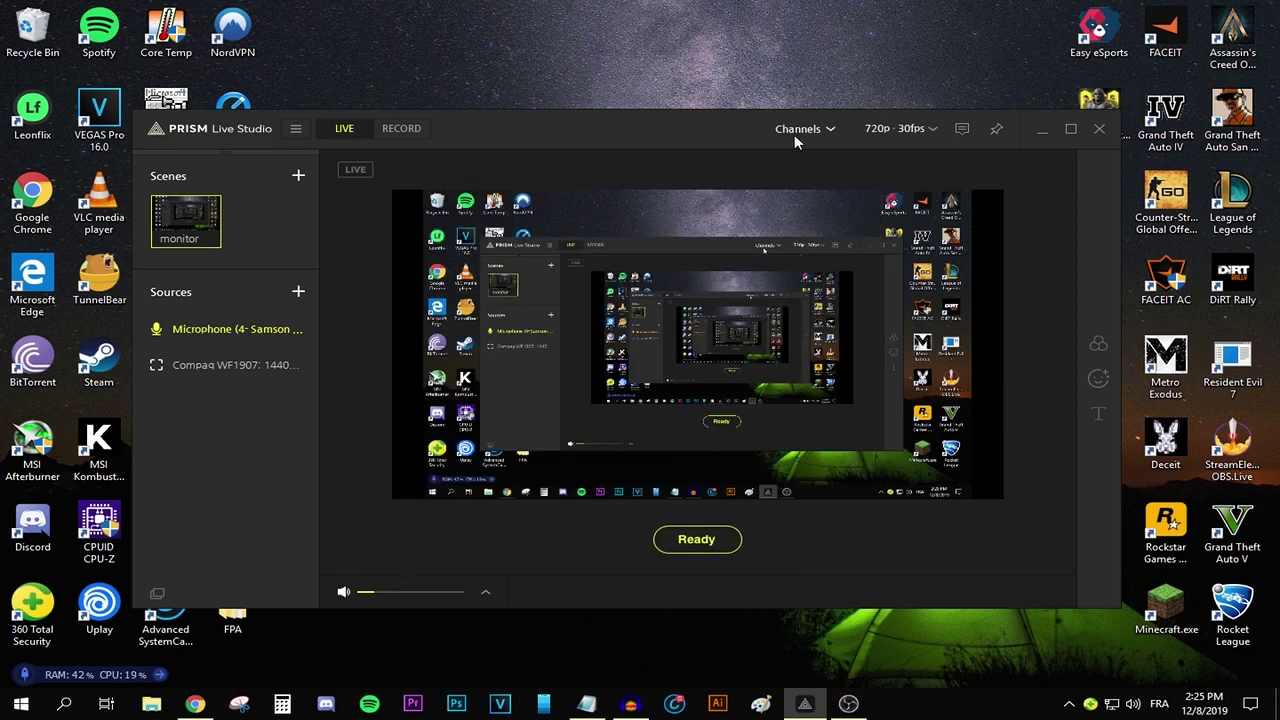
Check the live channel options and compare the Record mode view before returning to Live mode
{"action": "left_click", "coordinate": [820, 132]}
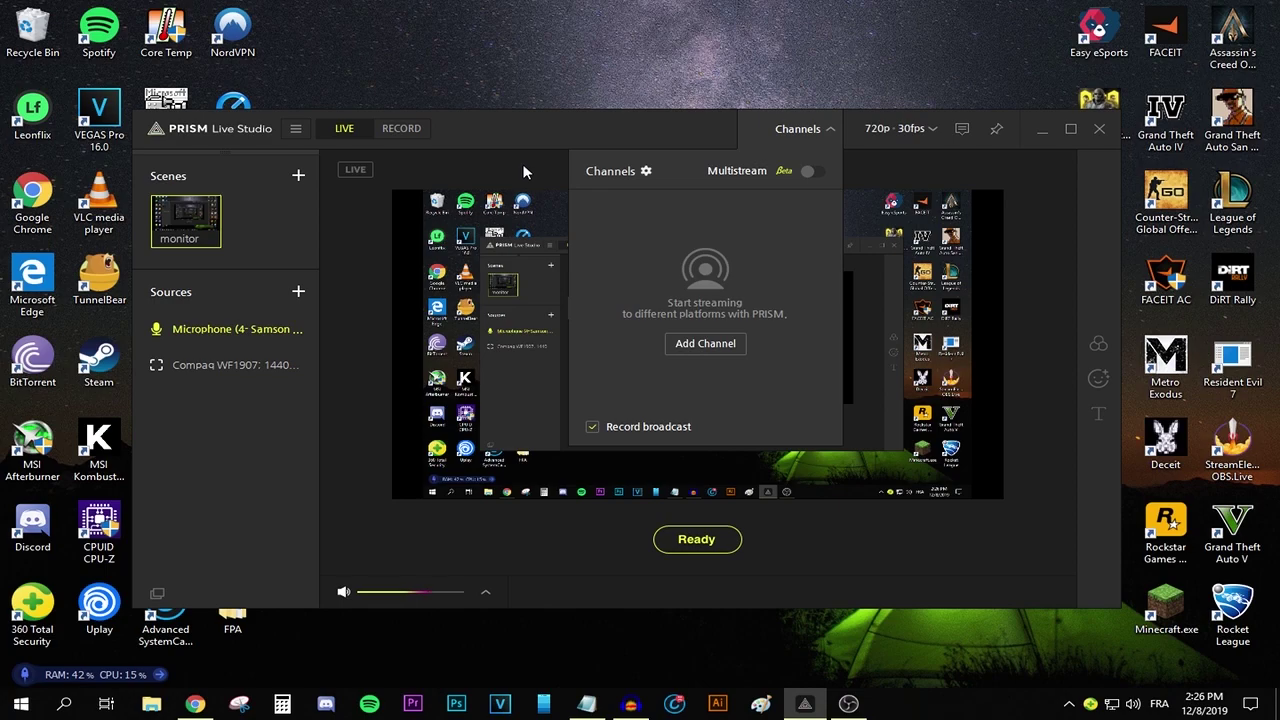
{"action": "left_click", "coordinate": [403, 127]}
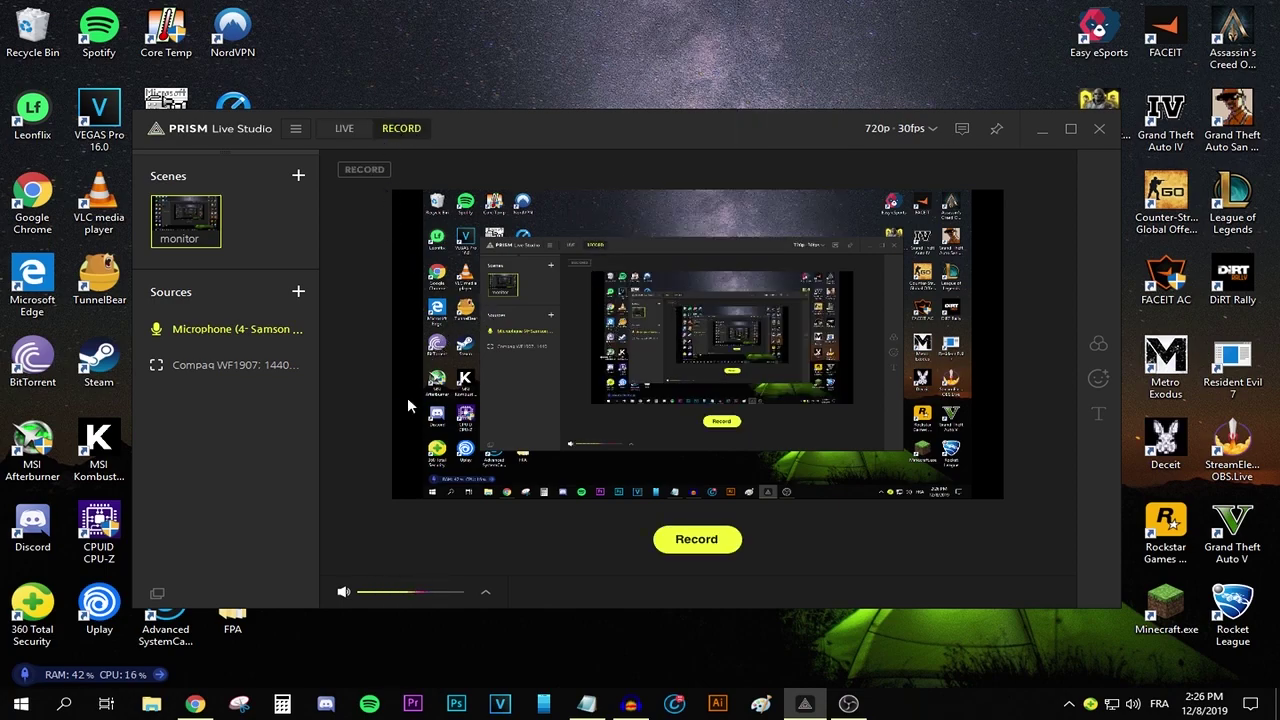
{"action": "left_click", "coordinate": [340, 130]}
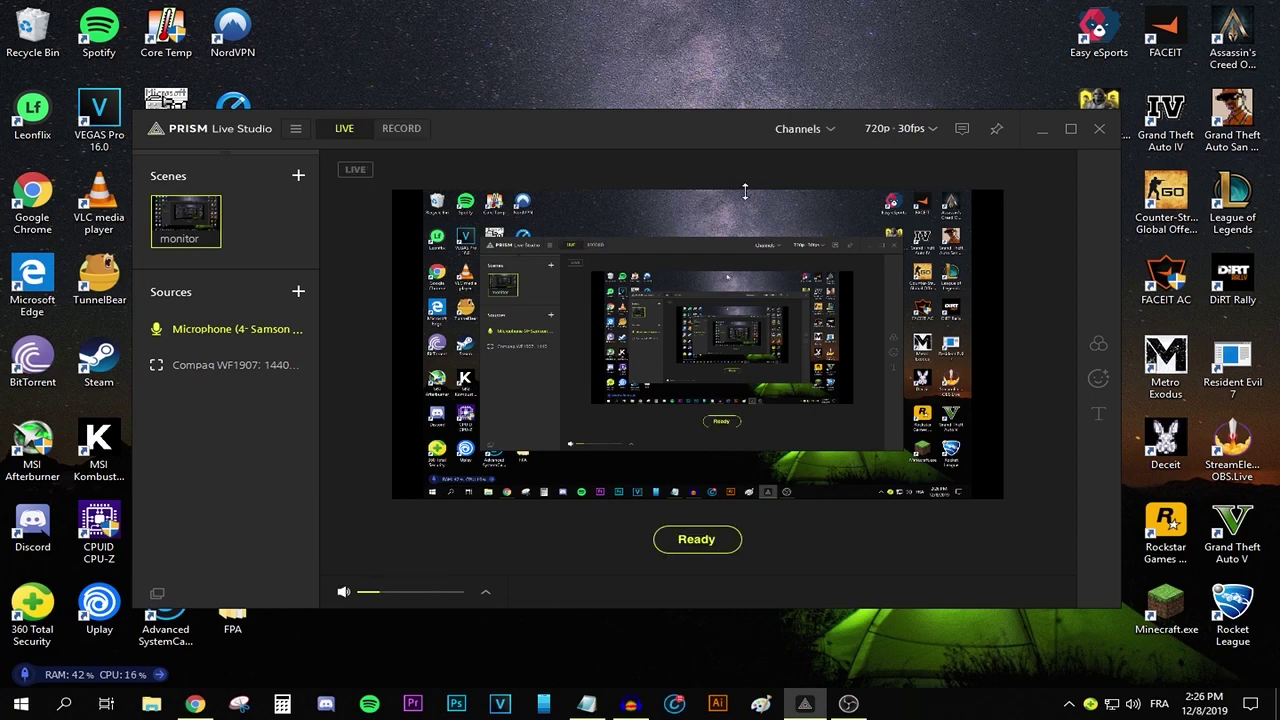
Reselect 720p as the resolution in the advanced encoding settings, review the rate control and bitrate options, and confirm the settings
{"action": "left_click", "coordinate": [960, 130]}
{"action": "left_click", "coordinate": [896, 129]}
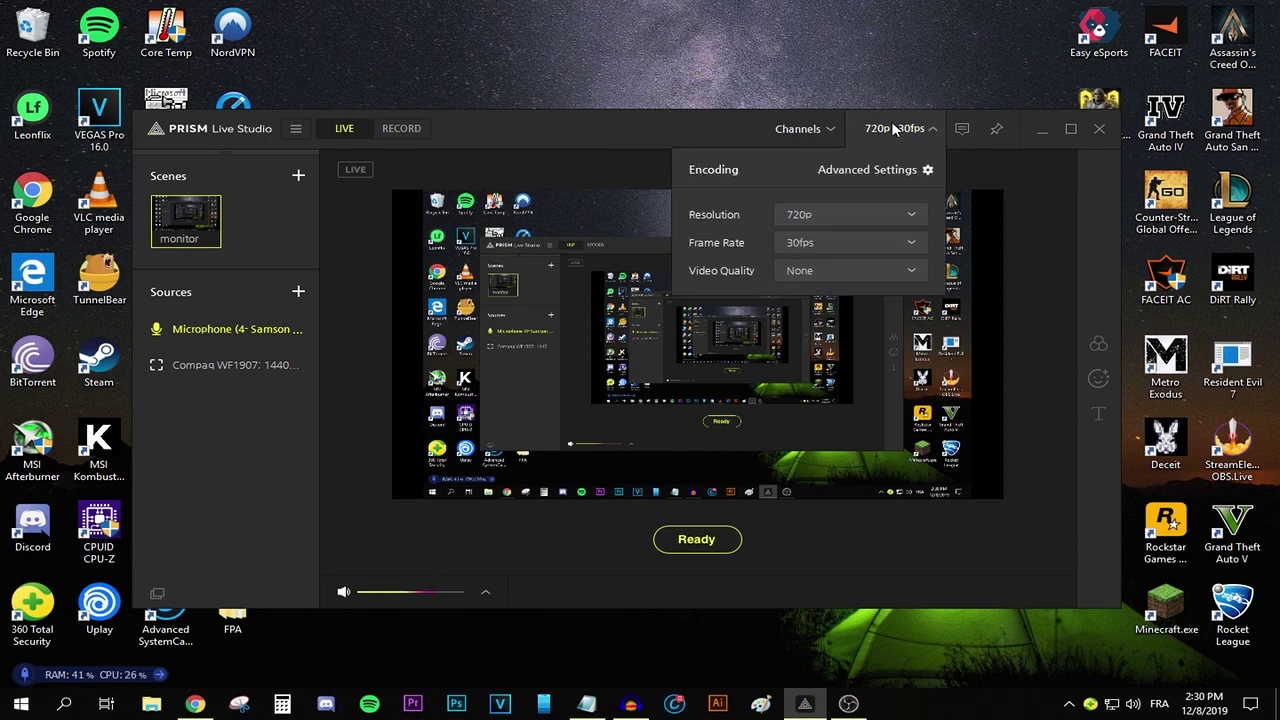
{"action": "left_click", "coordinate": [866, 170]}
{"action": "left_click", "coordinate": [702, 254]}
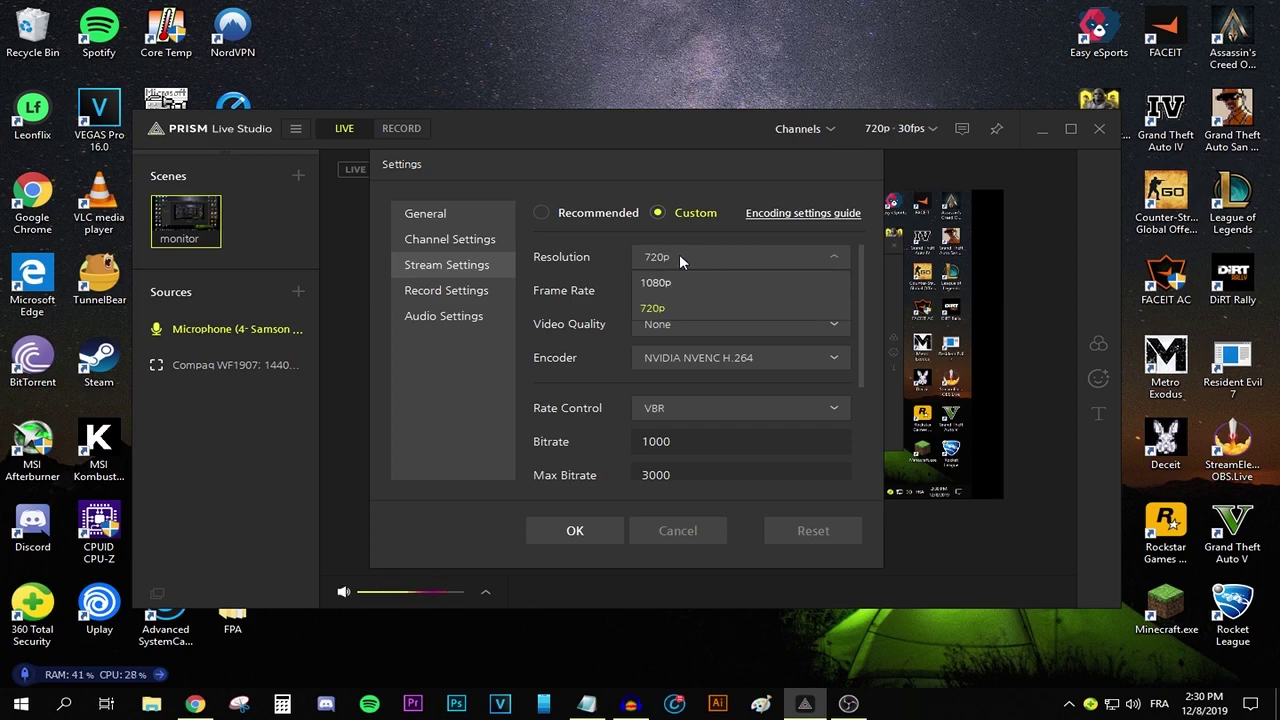
{"action": "left_click", "coordinate": [673, 308]}
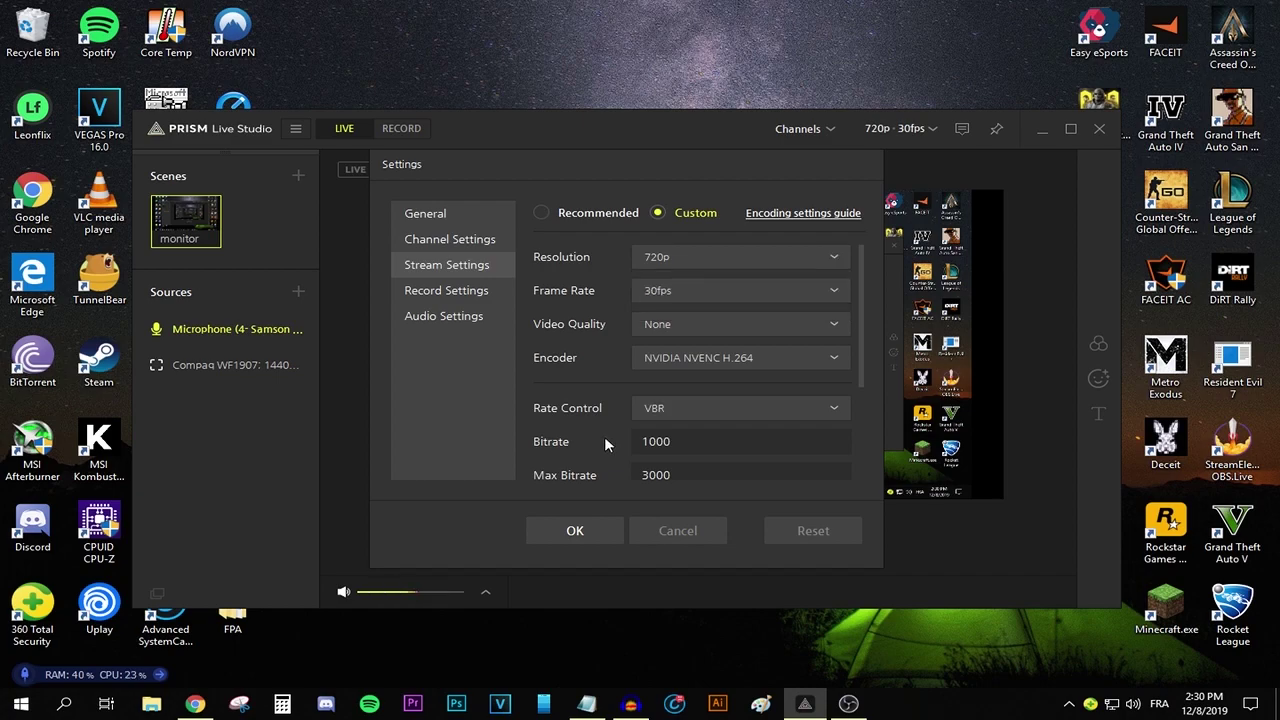
{"action": "scroll", "coordinate": [603, 425], "scroll_direction": "down", "scroll_amount": 1}
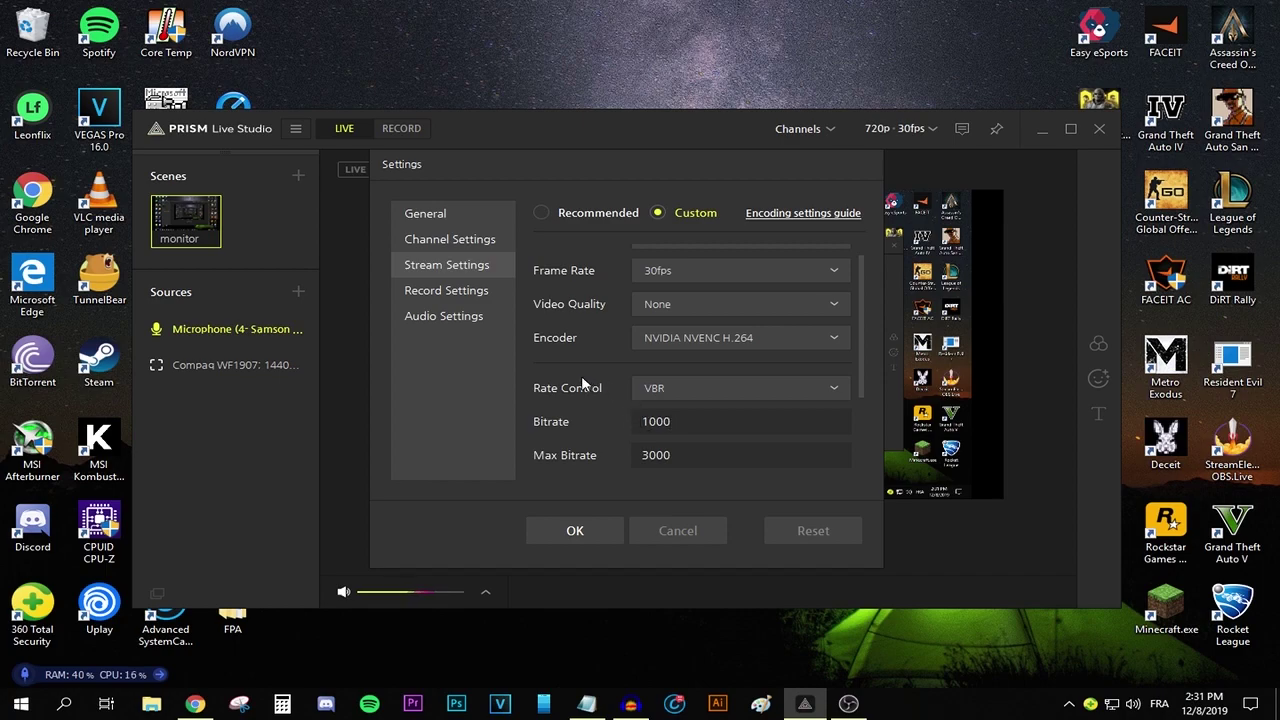
{"action": "left_click", "coordinate": [587, 533]}
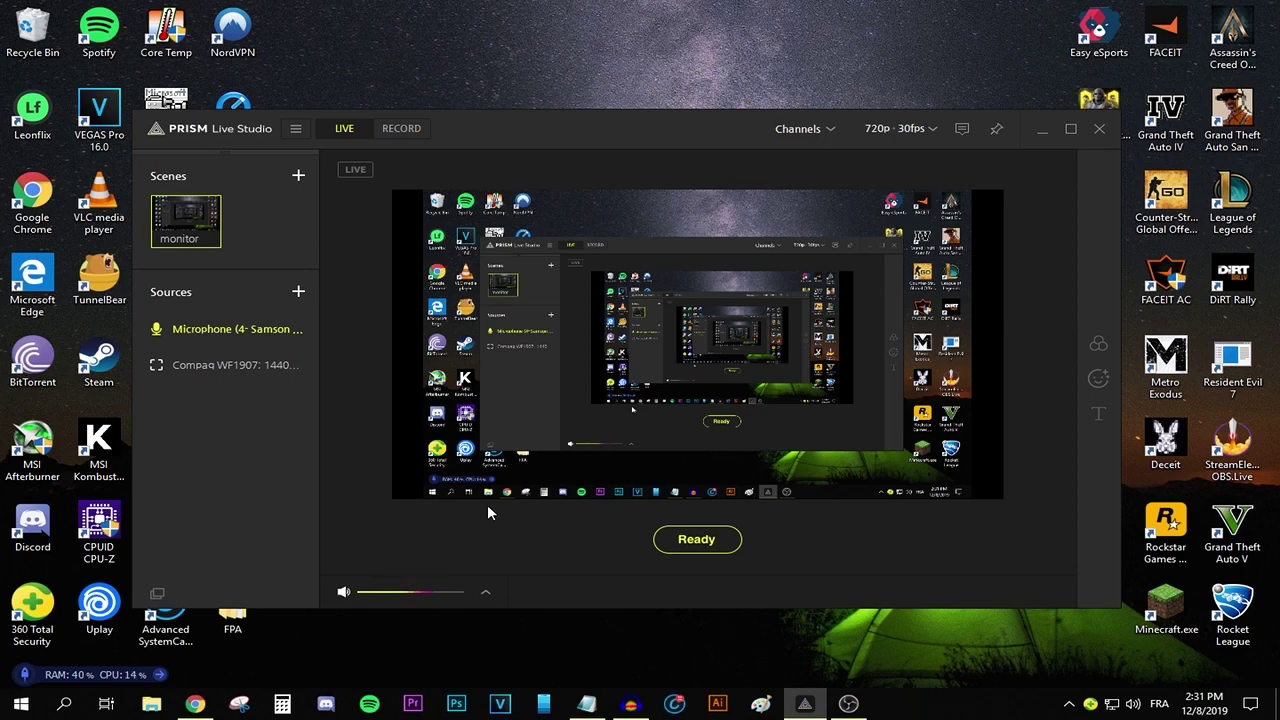
Examine the Record broadcast and Multistream options for the live channels, and close the channel list
{"action": "left_click", "coordinate": [800, 128]}
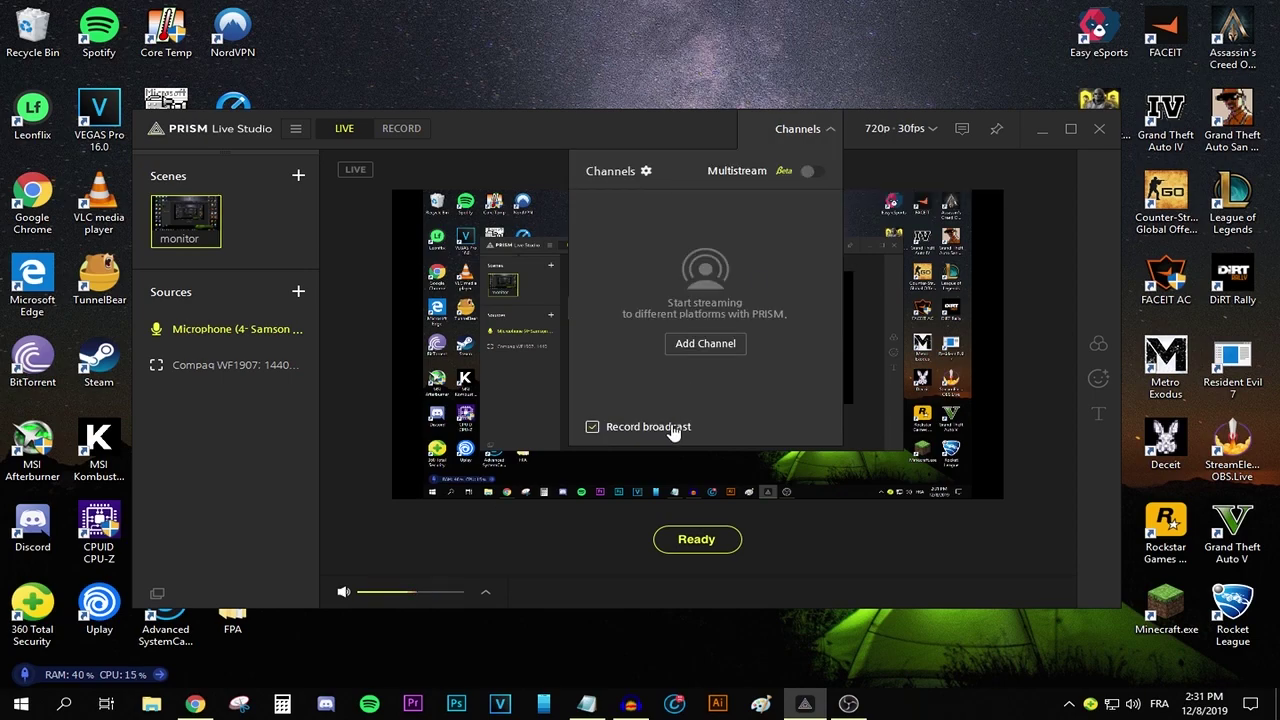
{"action": "left_click", "coordinate": [466, 166]}
{"action": "left_click", "coordinate": [798, 130]}
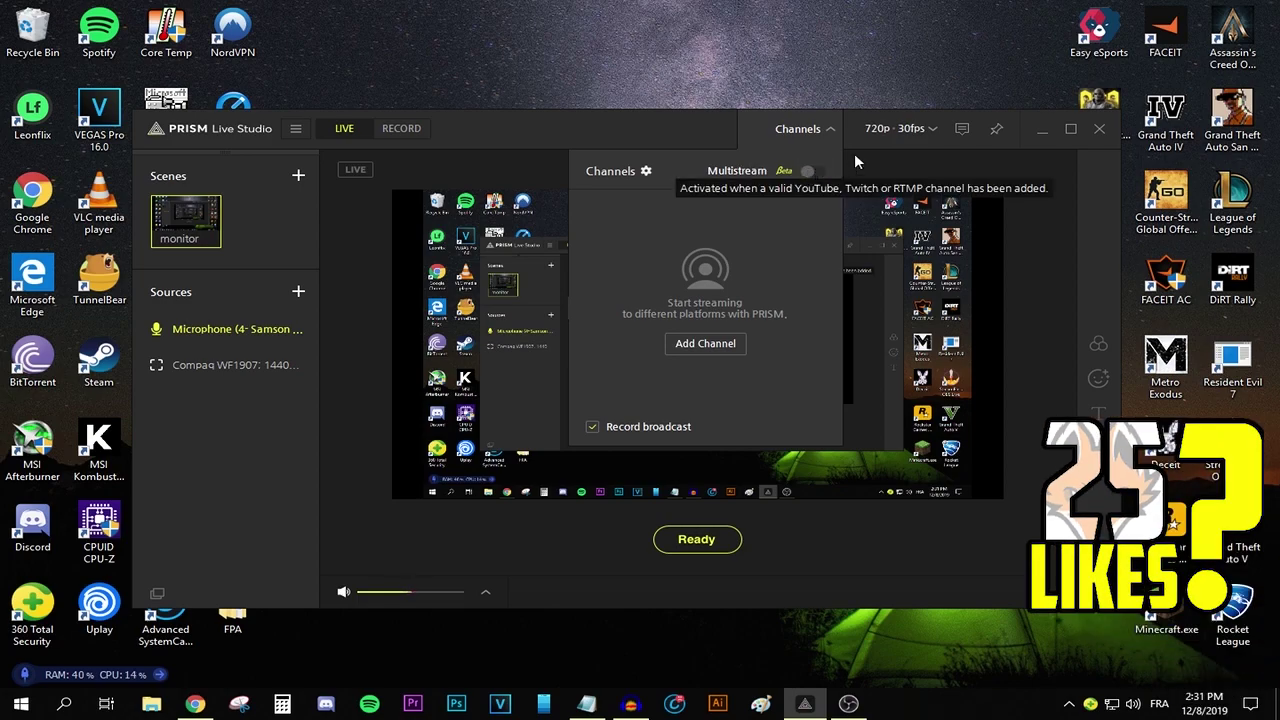
{"action": "left_click", "coordinate": [879, 157]}
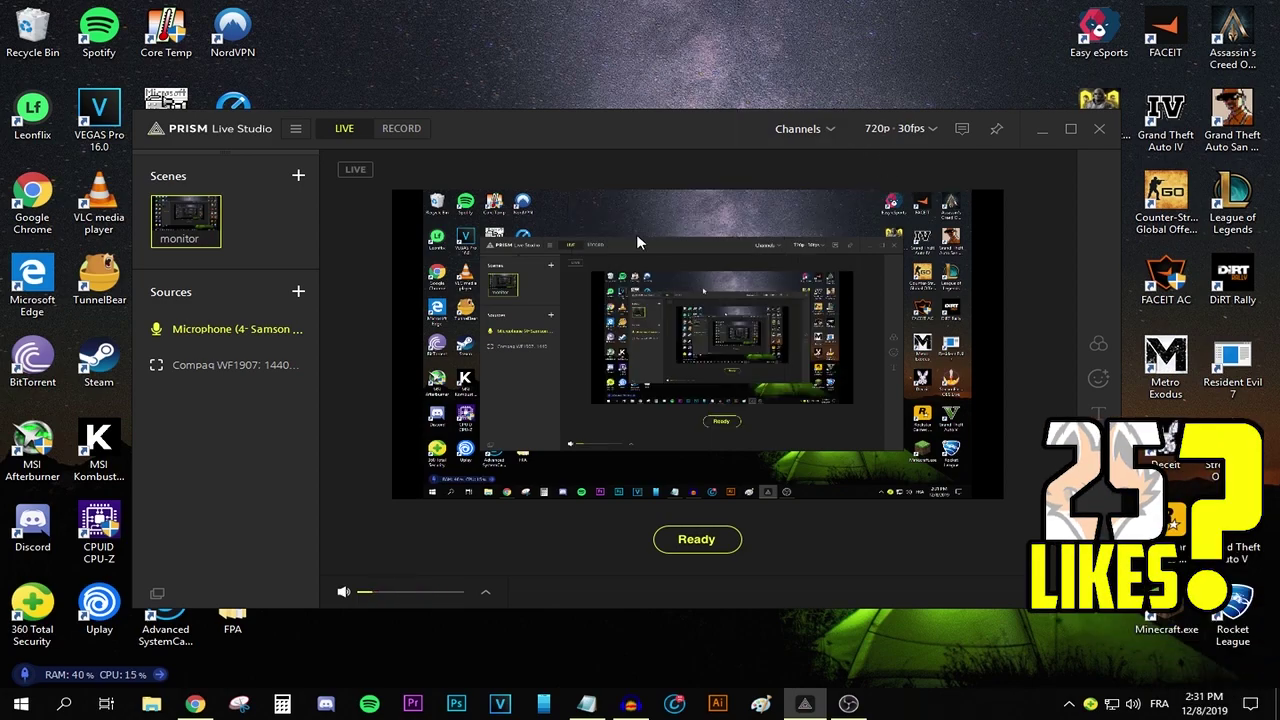